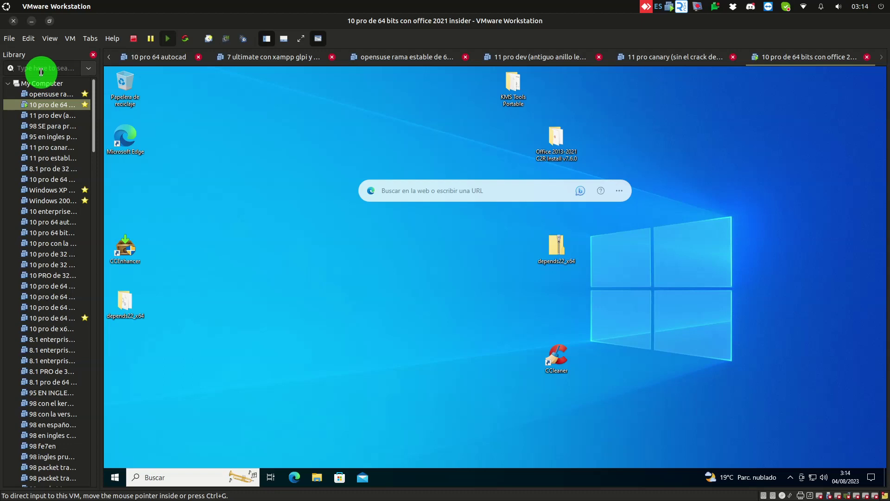
# Filter the virtual machine library by "windows 9"
pyautogui.click(44, 70)
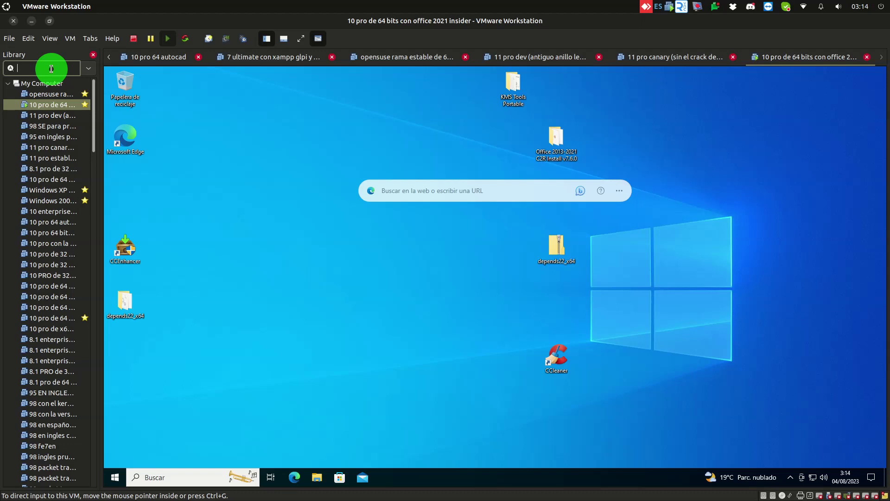
pyautogui.write('wi')
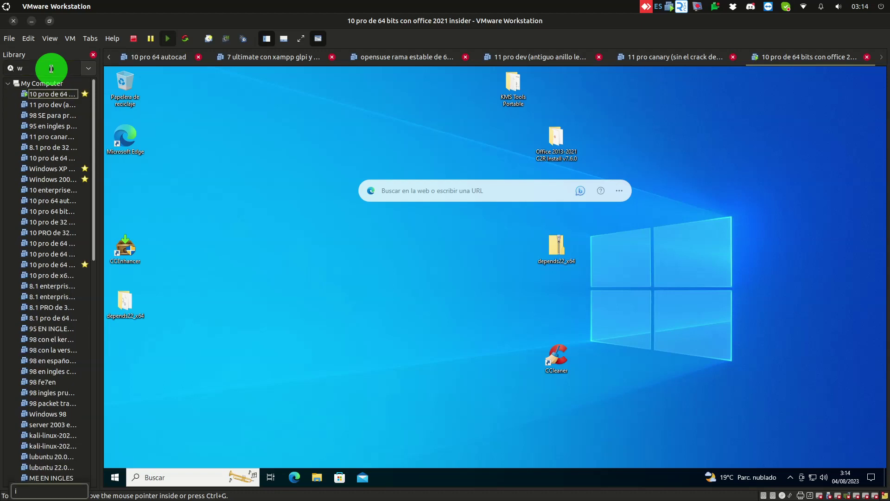
pyautogui.click(51, 69)
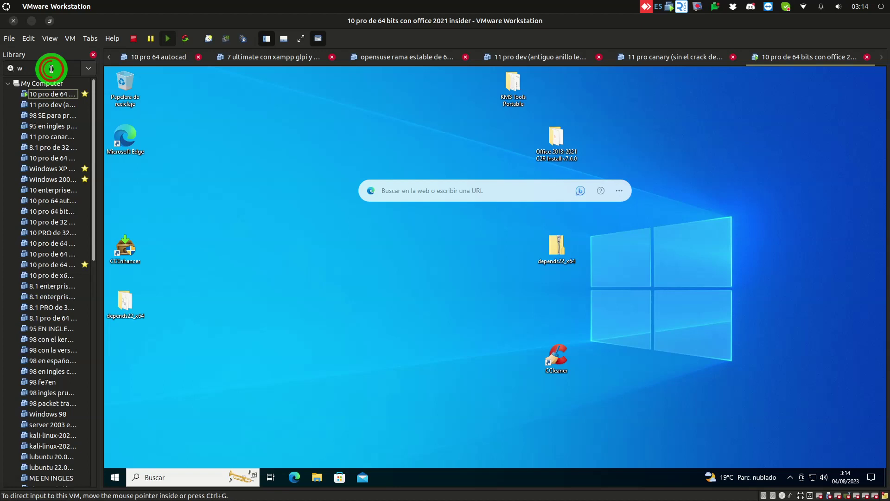
pyautogui.click(51, 69)
pyautogui.write('i')
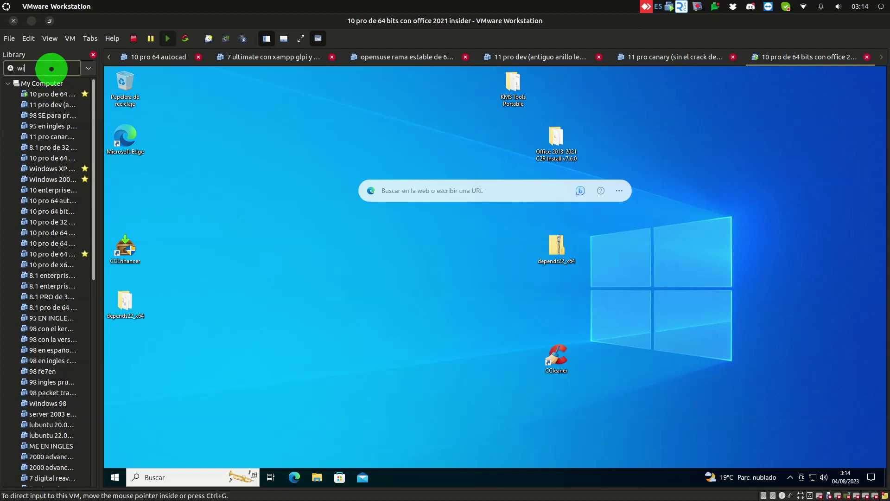
pyautogui.click(51, 69)
pyautogui.write('n')
pyautogui.click(51, 68)
pyautogui.write('d')
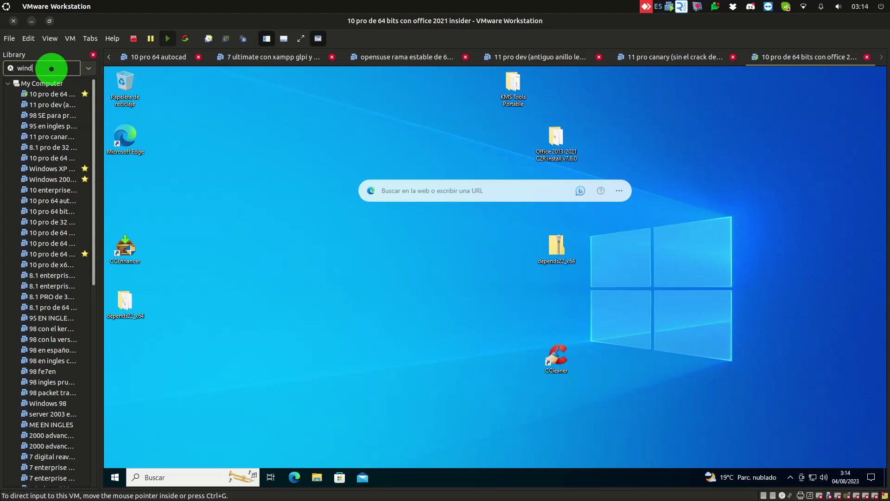
pyautogui.write('ows')
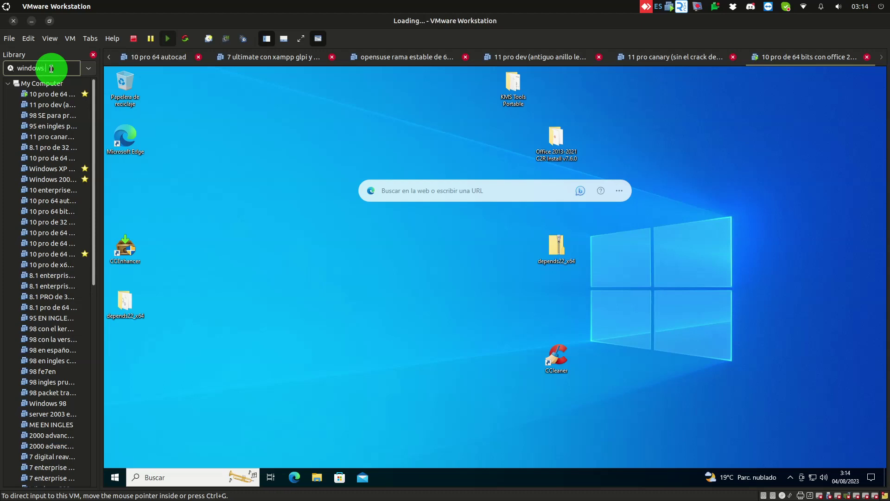
pyautogui.write(' 9')
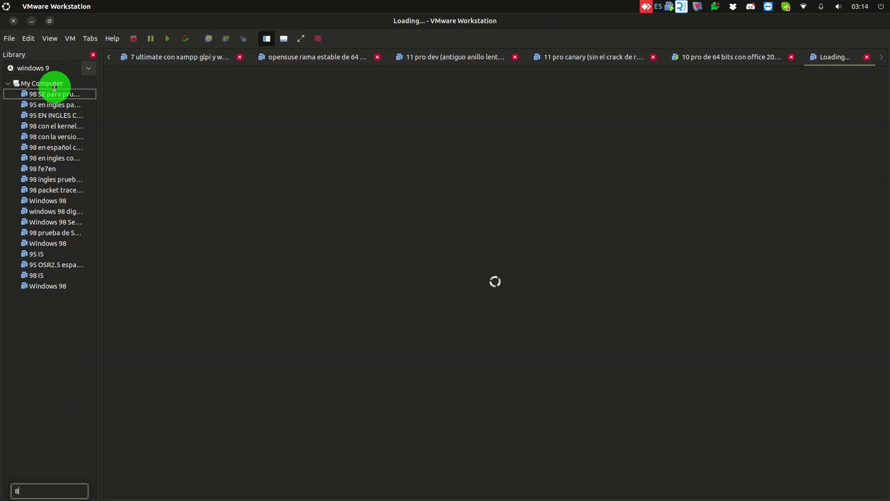
pyautogui.write('8')
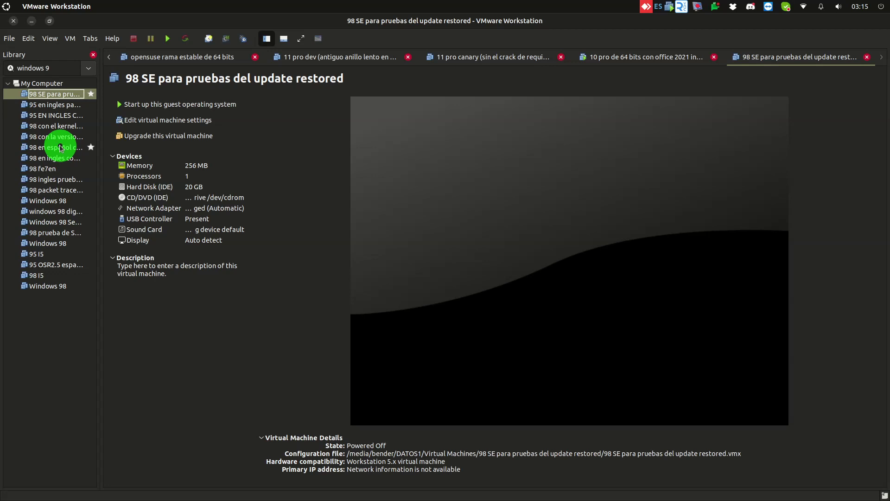
# Start the "98 con la version no oficial de kernelex (en español)" virtual machine and dismiss the removable devices hint
pyautogui.click(59, 138)
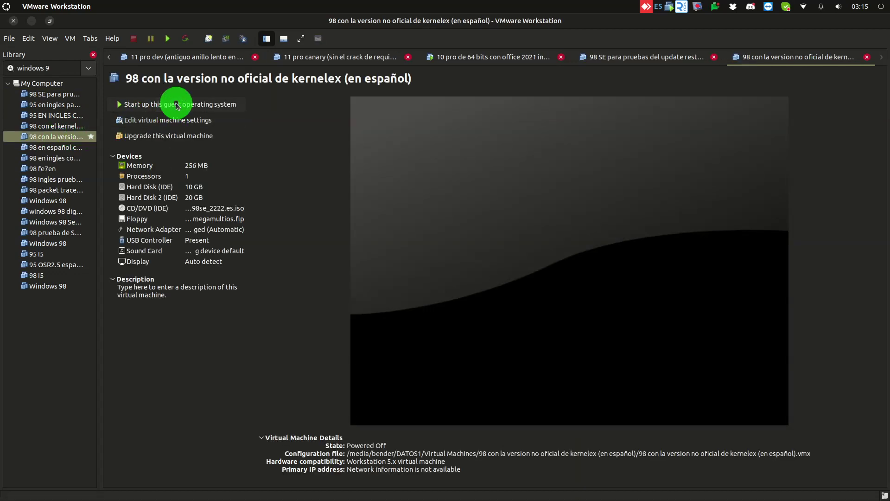
pyautogui.click(177, 105)
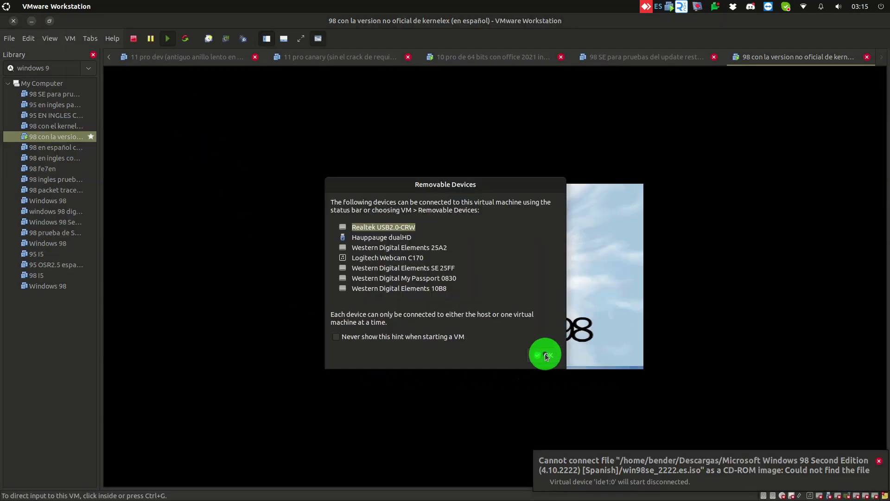
pyautogui.click(545, 355)
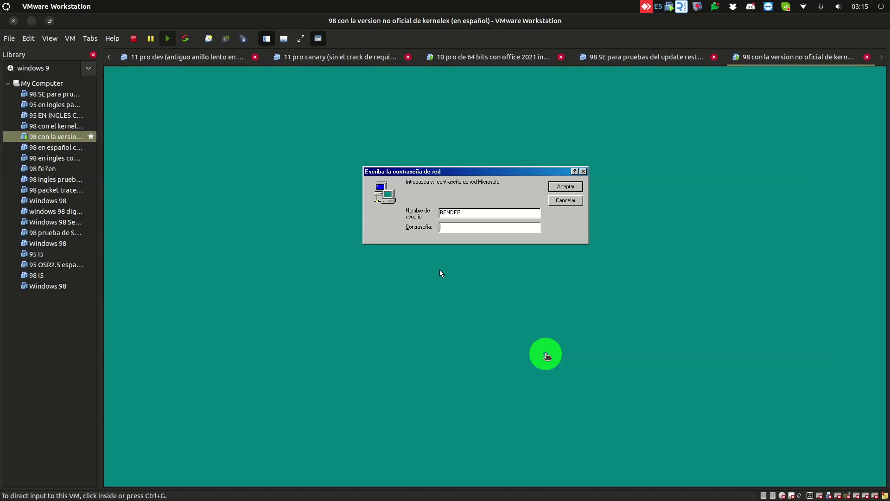
# Log on to Windows 98 by entering the network password, and close the welcome window
pyautogui.click(547, 355)
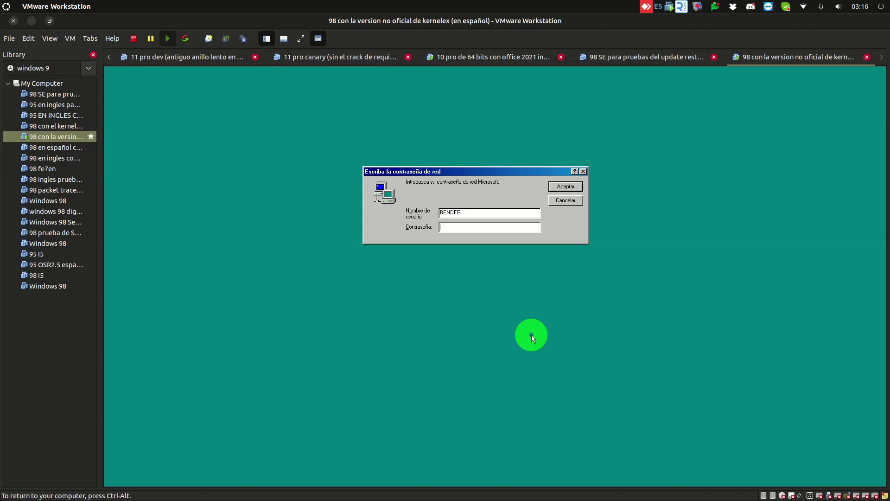
pyautogui.write('**')
pyautogui.write('*')
pyautogui.press('Return')
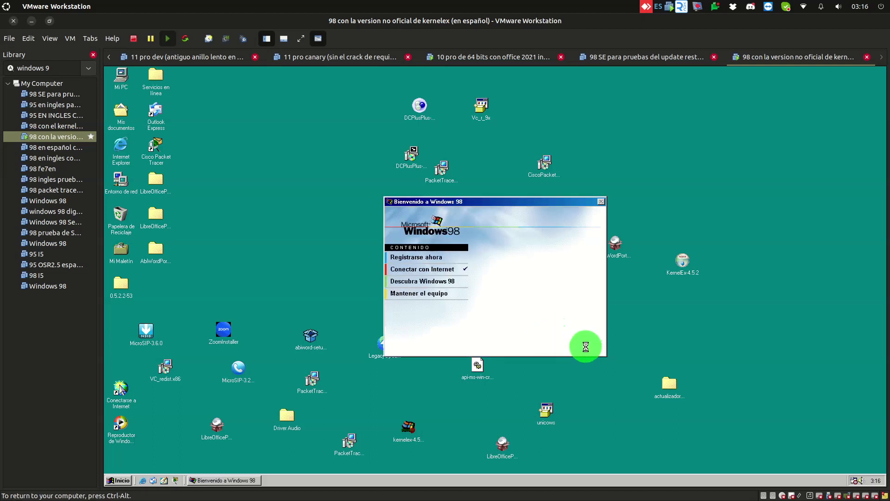
pyautogui.hotkey('alt', 'F4')
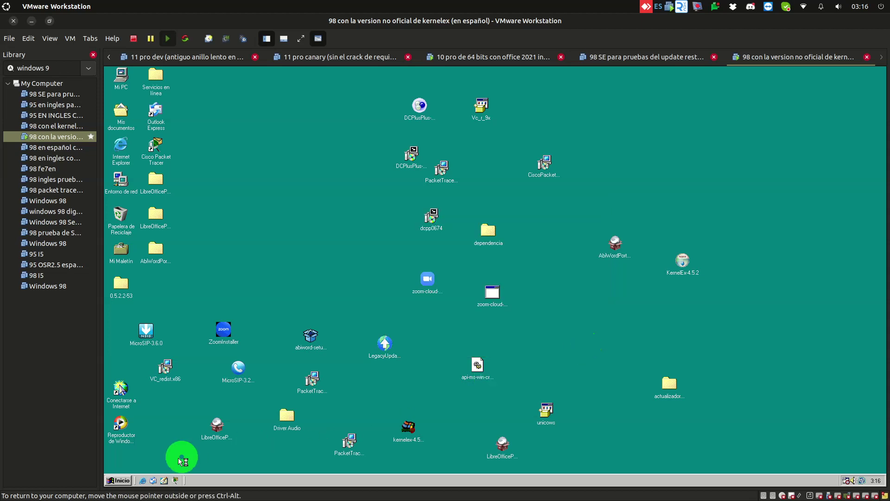
# Launch the System File Checker in Windows 98 by running the sfc command
pyautogui.click(120, 481)
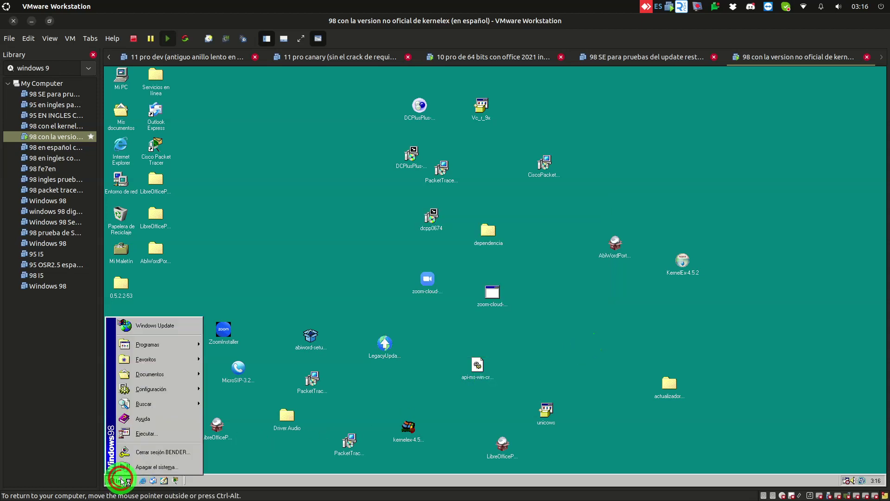
pyautogui.moveTo(187, 344)
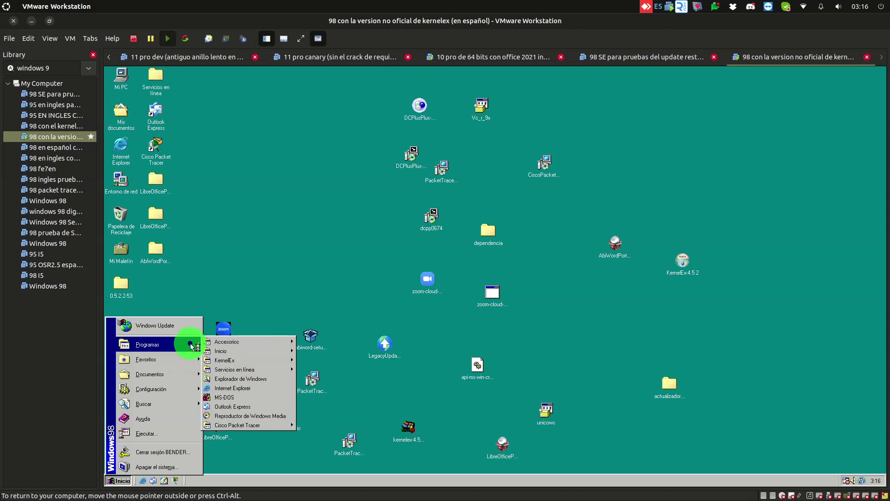
pyautogui.click(258, 457)
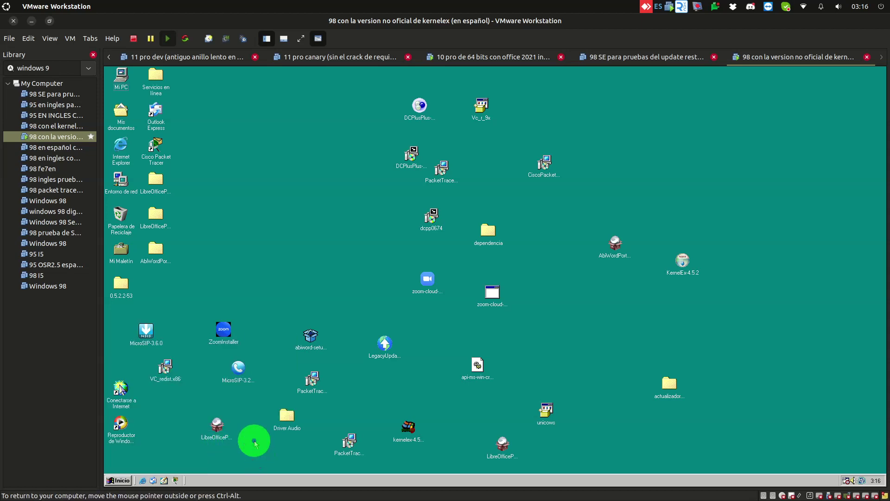
pyautogui.press('BackSpace')
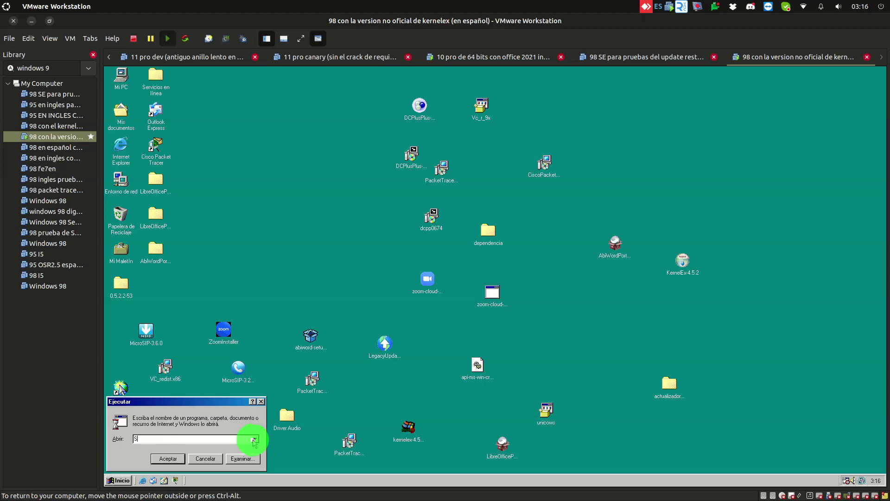
pyautogui.write('sfc')
pyautogui.press('Return')
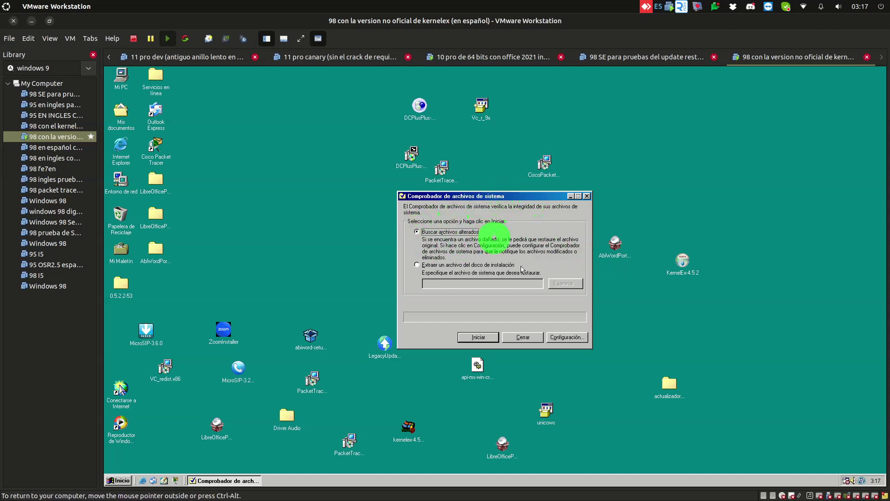
# Configure the checker to search for modified and deleted files, review the search criteria and advanced settings, and apply the changes
pyautogui.click(570, 335)
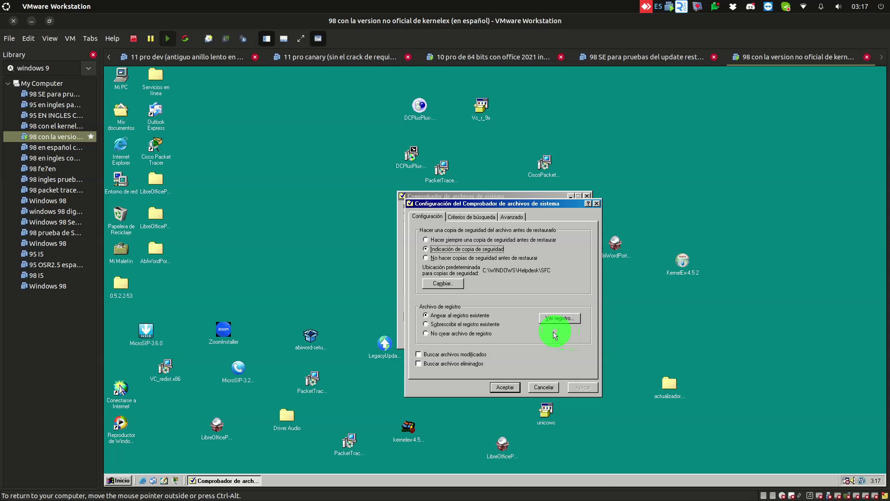
pyautogui.click(467, 356)
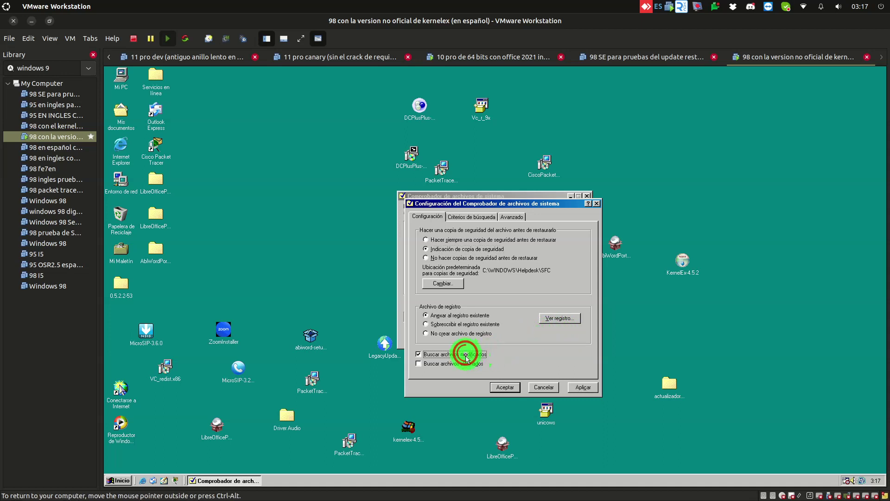
pyautogui.click(461, 367)
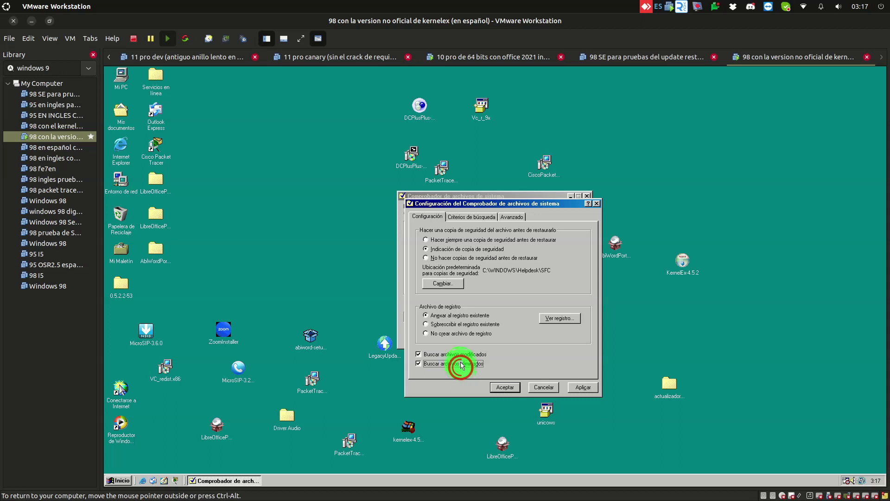
pyautogui.click(464, 220)
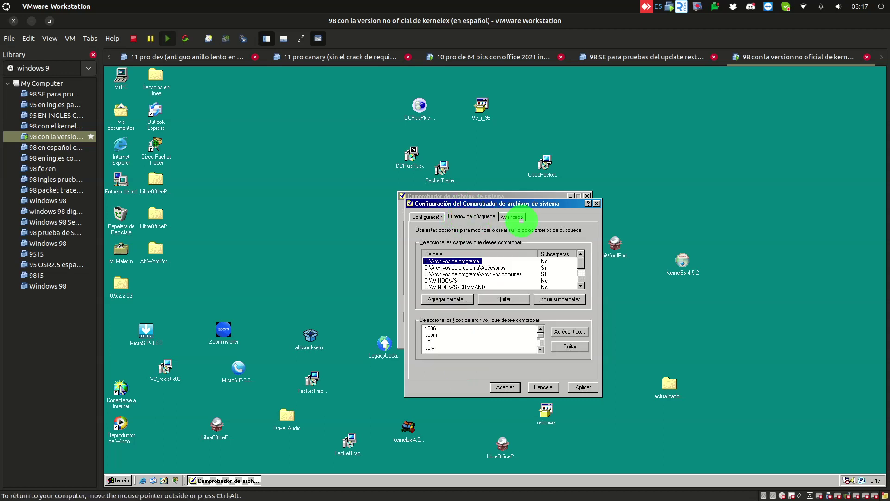
pyautogui.click(521, 218)
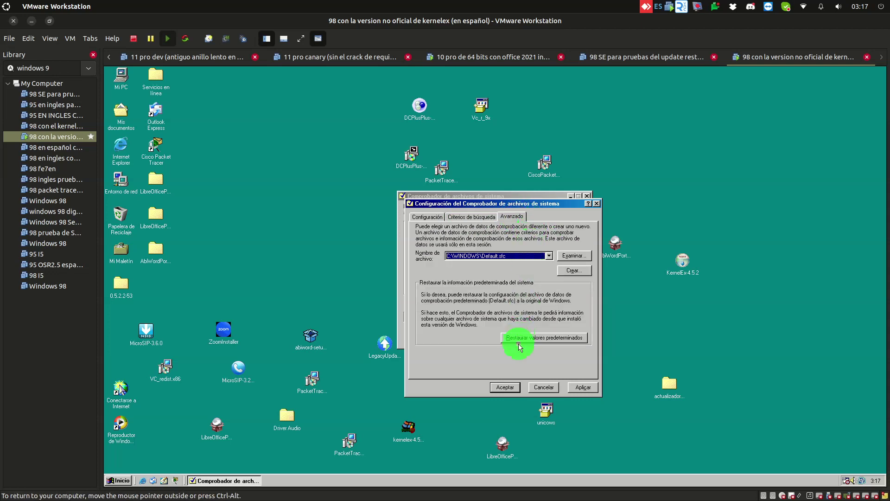
pyautogui.click(578, 389)
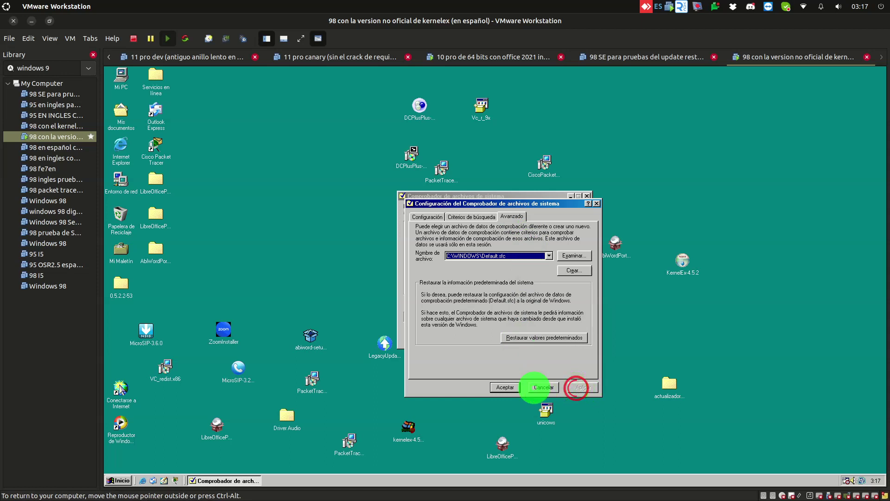
pyautogui.click(517, 388)
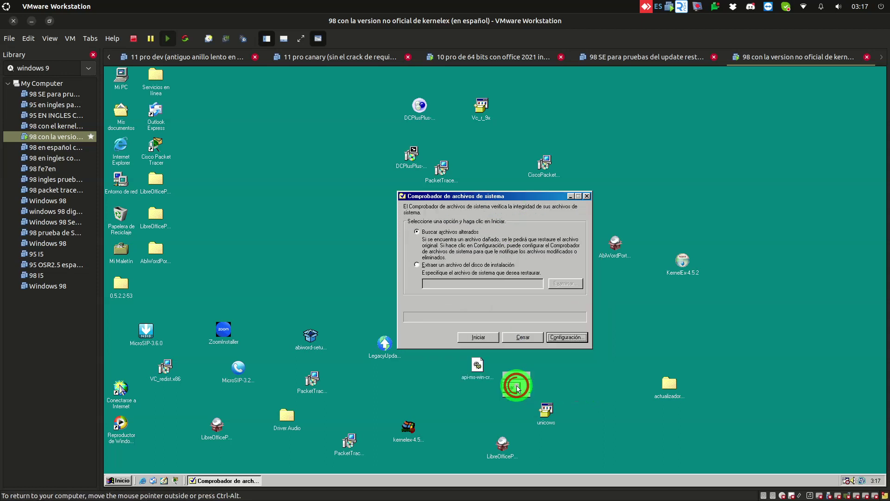
# Scan for altered files, updating the verification information for clspack.exe and extrac32.exe individually and for all remaining modified files at once
pyautogui.click(483, 338)
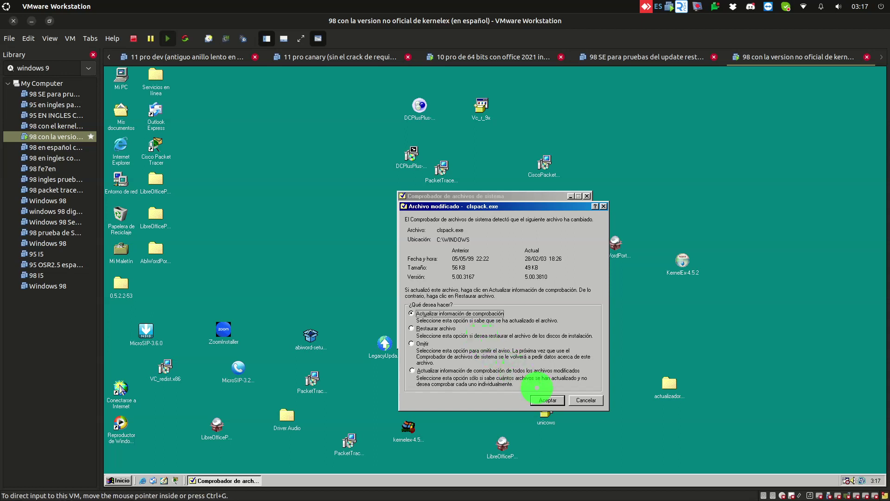
pyautogui.click(549, 400)
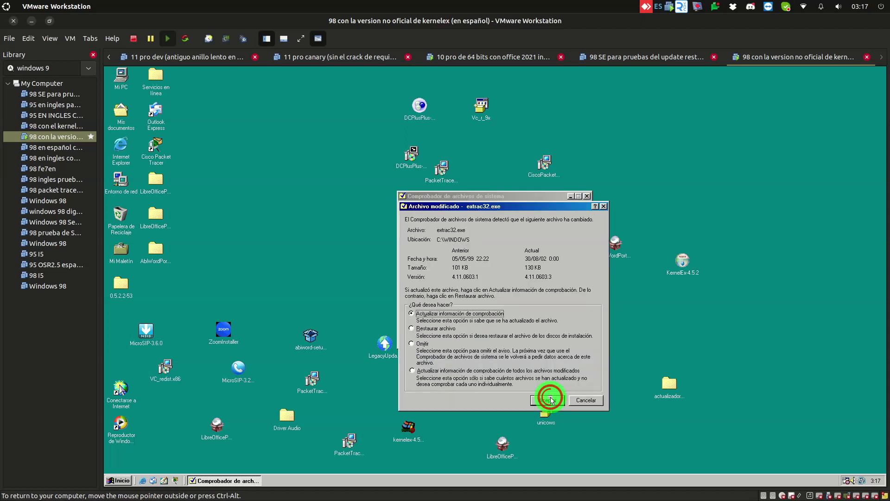
pyautogui.click(549, 400)
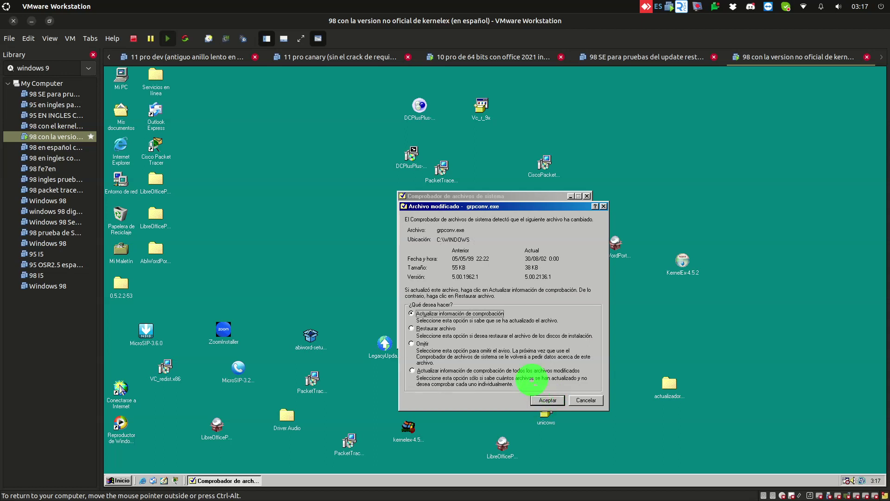
pyautogui.click(530, 370)
pyautogui.click(547, 400)
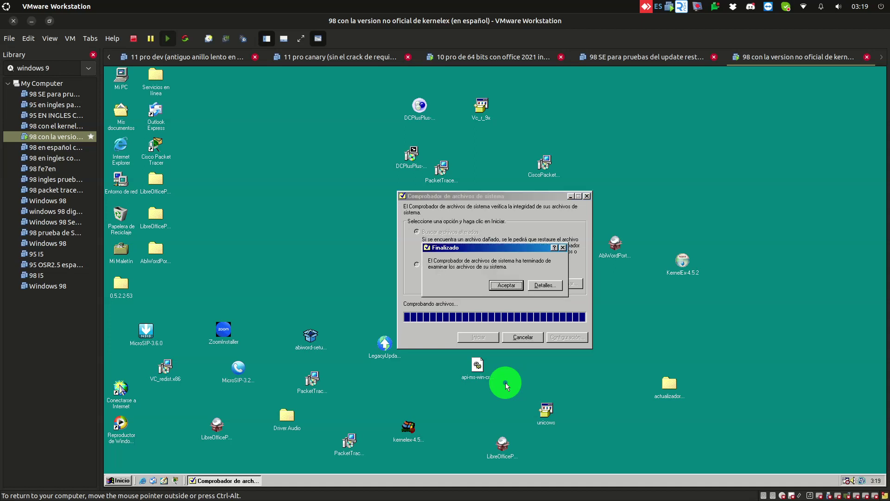
pyautogui.click(506, 285)
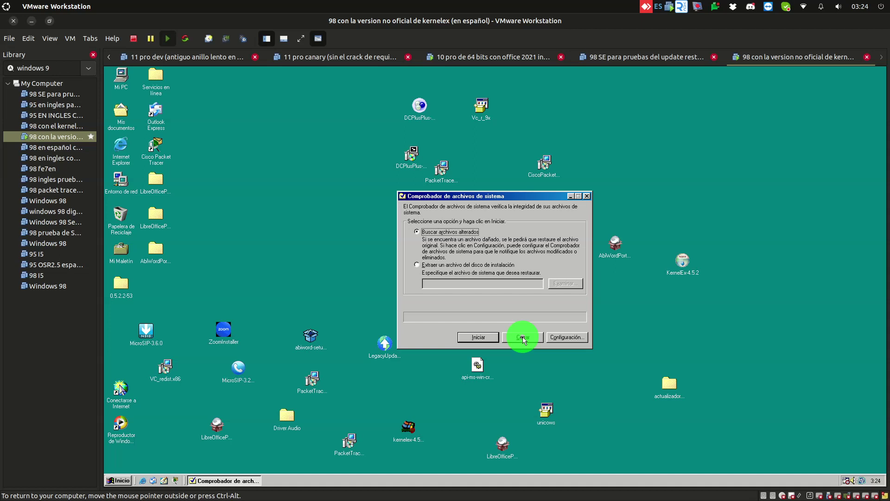
# Close the System File Checker and shut down Windows 98
pyautogui.click(523, 338)
pyautogui.click(116, 480)
pyautogui.click(132, 468)
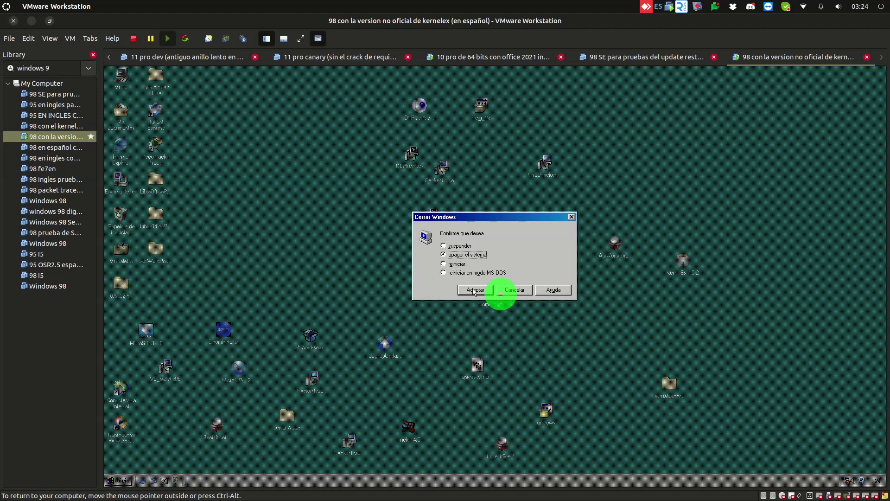
pyautogui.click(472, 288)
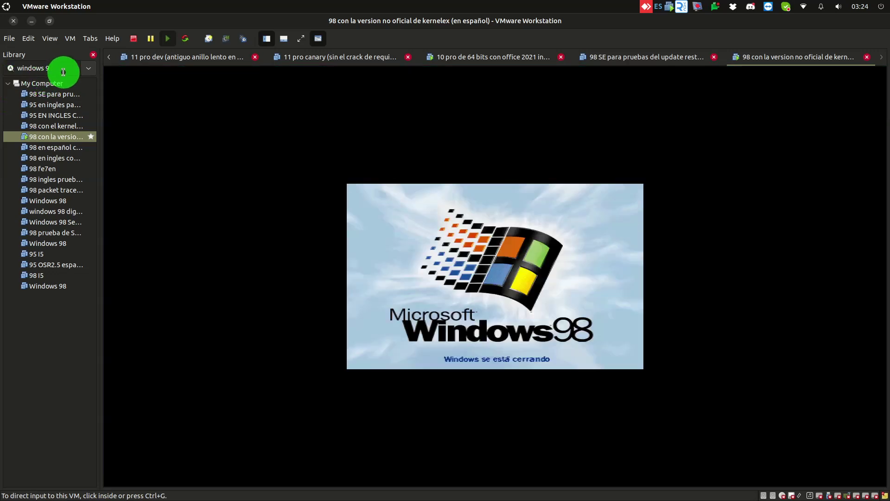
# Clear the library search filter and browse the full list of virtual machines
pyautogui.click(65, 67)
pyautogui.press('BackSpace')
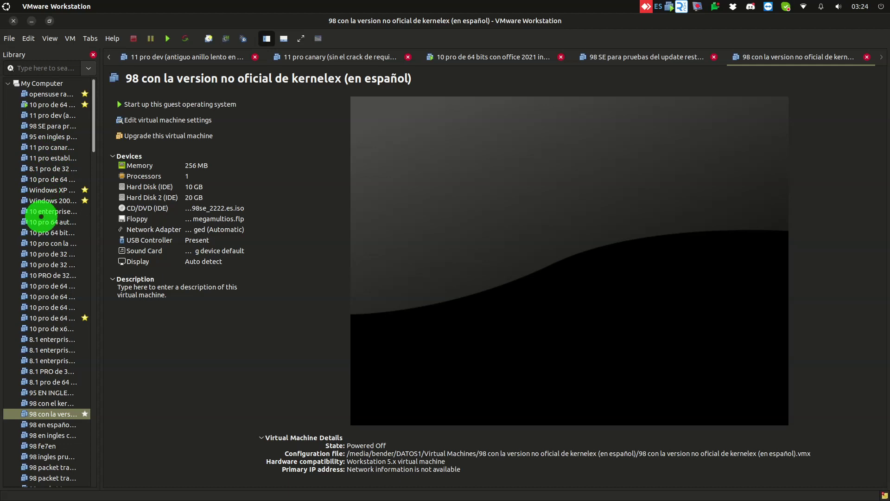
pyautogui.scroll(-5, 44, 267)
pyautogui.scroll(-4, 46, 273)
pyautogui.scroll(6, 58, 168)
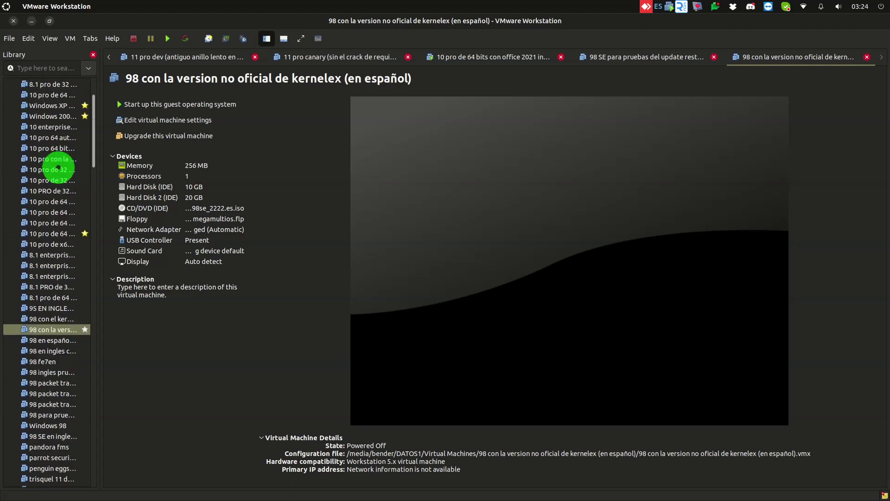
# Filter the virtual machine library by "xp" and select the XP home edition licencia procedente del basurero del alcampo (NOC) machine
pyautogui.click(41, 67)
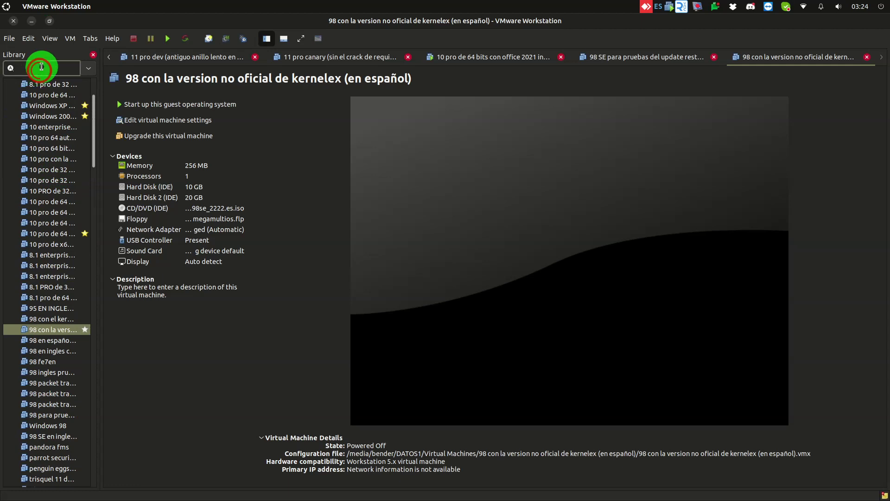
pyautogui.write('x')
pyautogui.click(41, 67)
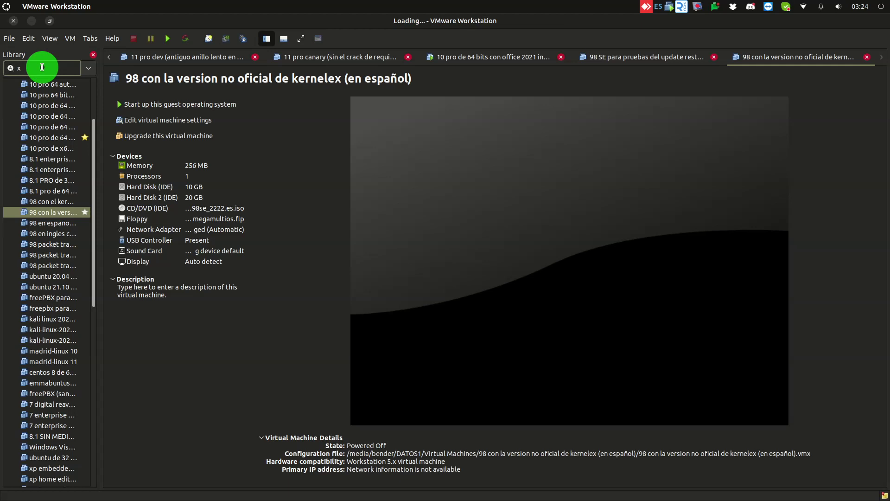
pyautogui.write('p')
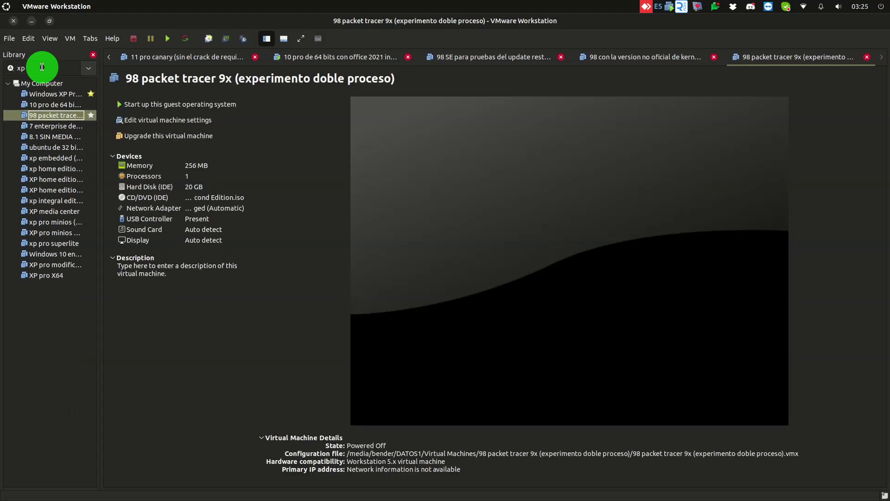
pyautogui.click(53, 183)
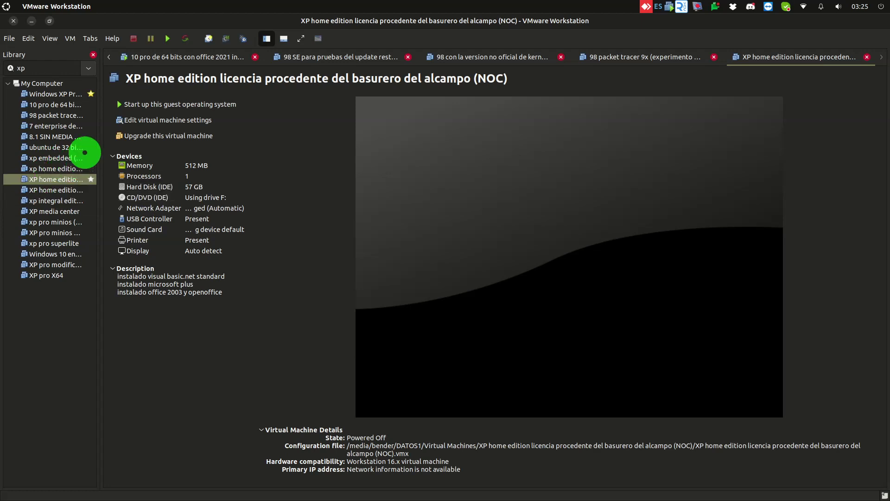
# Start up the XP home edition guest, dismissing the removable devices hint and the Windows XP end-of-support notice
pyautogui.click(167, 103)
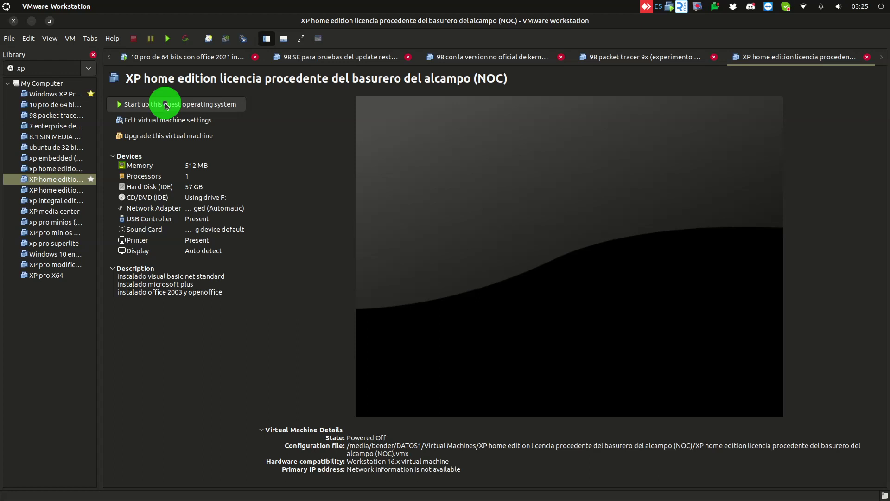
pyautogui.click(163, 106)
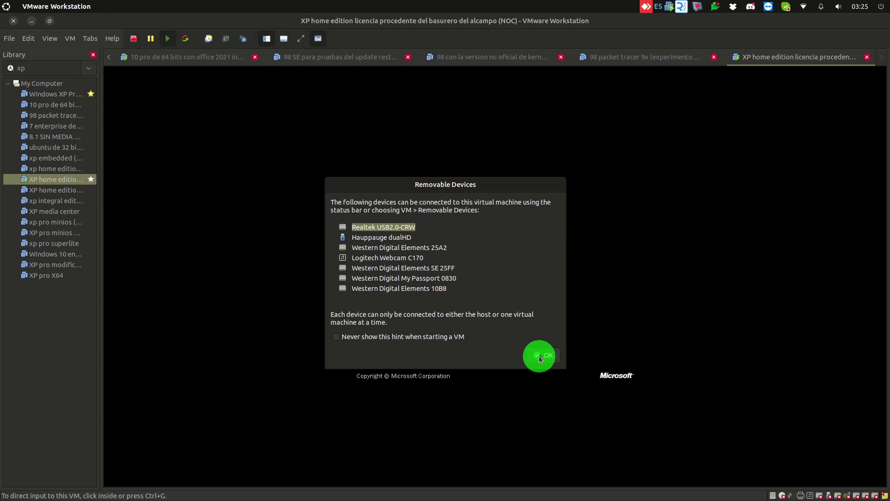
pyautogui.click(540, 356)
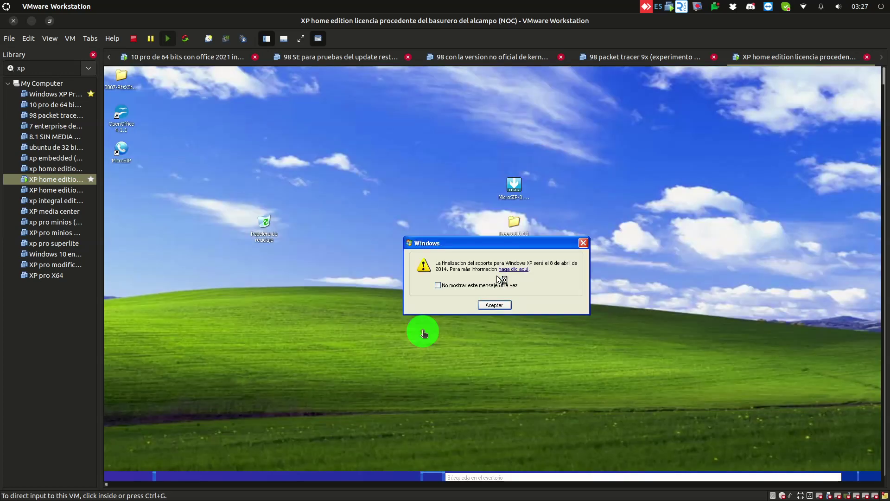
pyautogui.click(506, 307)
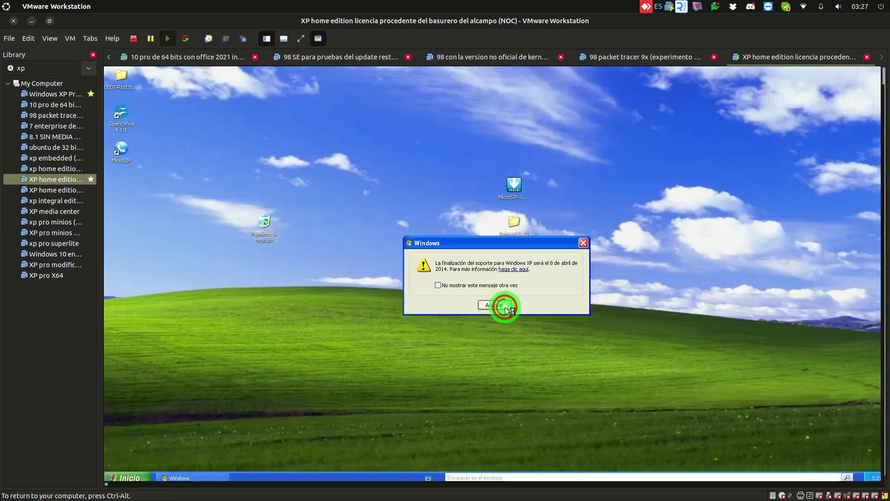
pyautogui.click(501, 307)
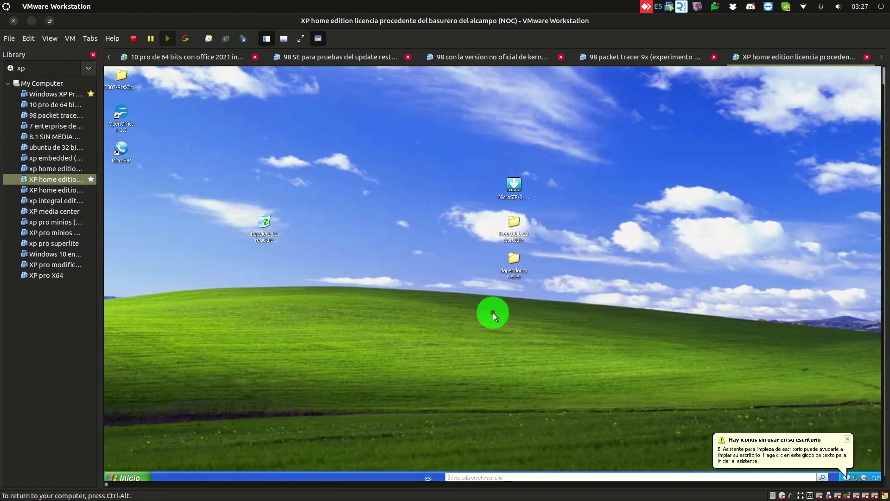
# Open a command prompt in the XP guest and display the command help with sfc /?, declining the MicroSIP update
pyautogui.press('super+r')
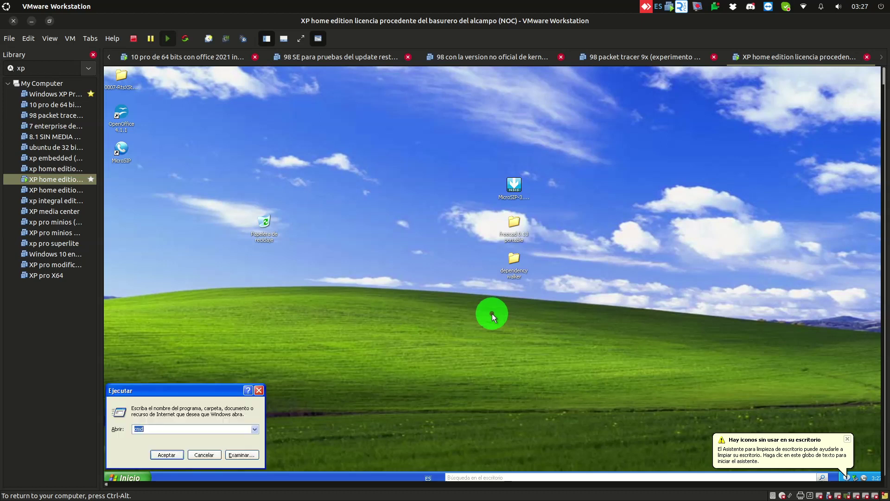
pyautogui.press('Return')
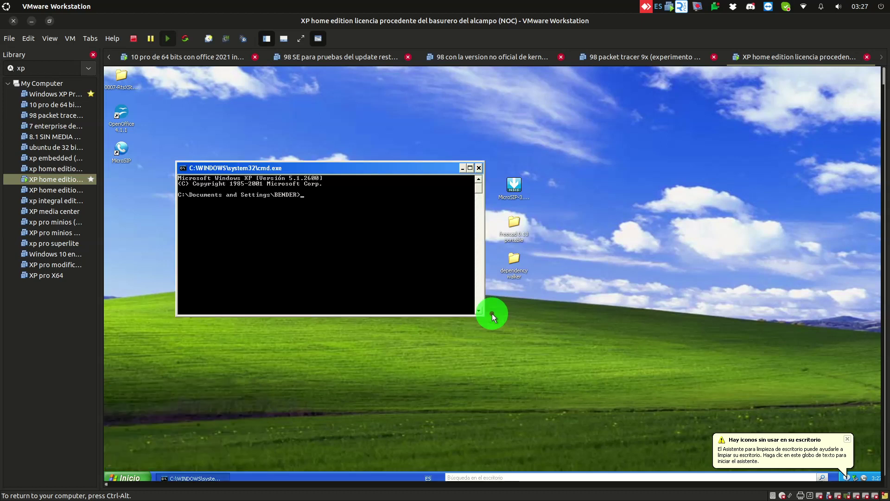
pyautogui.write('sfc /')
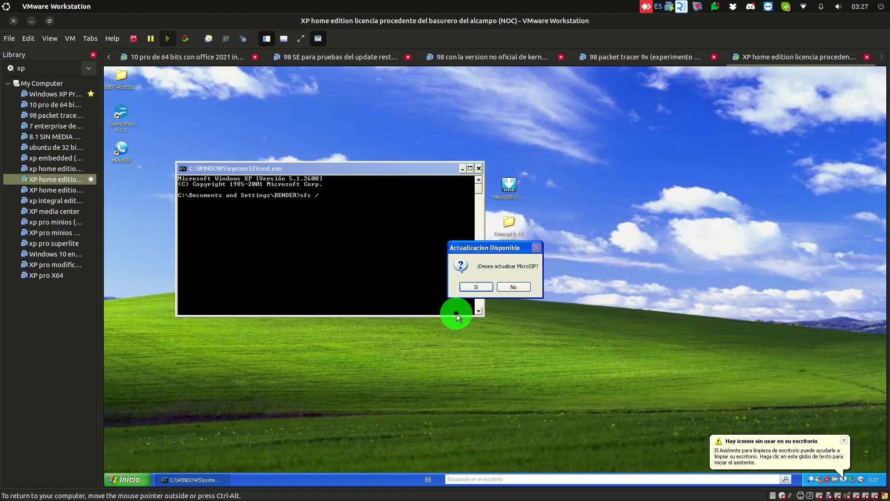
pyautogui.click(514, 288)
pyautogui.click(406, 290)
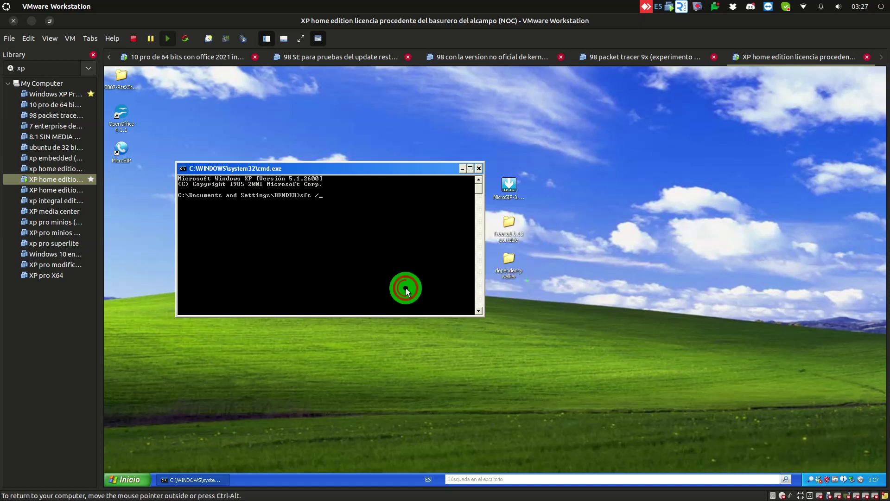
pyautogui.press('Return')
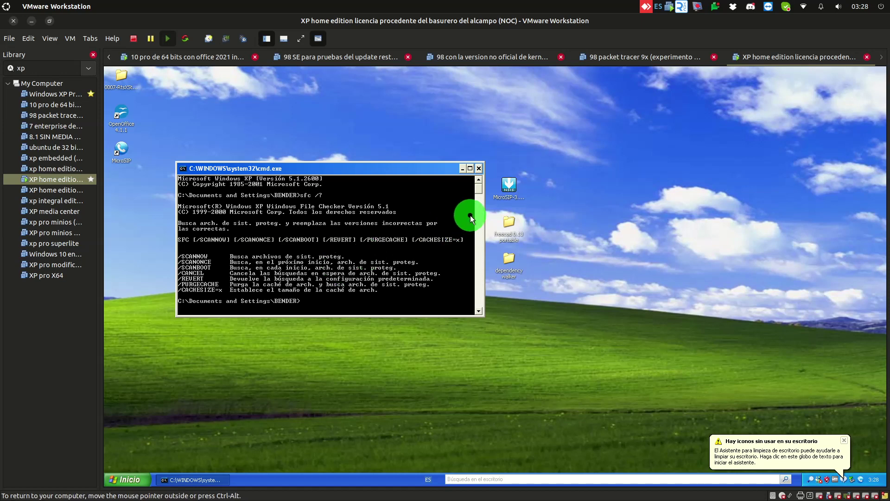
# Close the command prompt and run sfc directly from the Run dialog
pyautogui.click(477, 171)
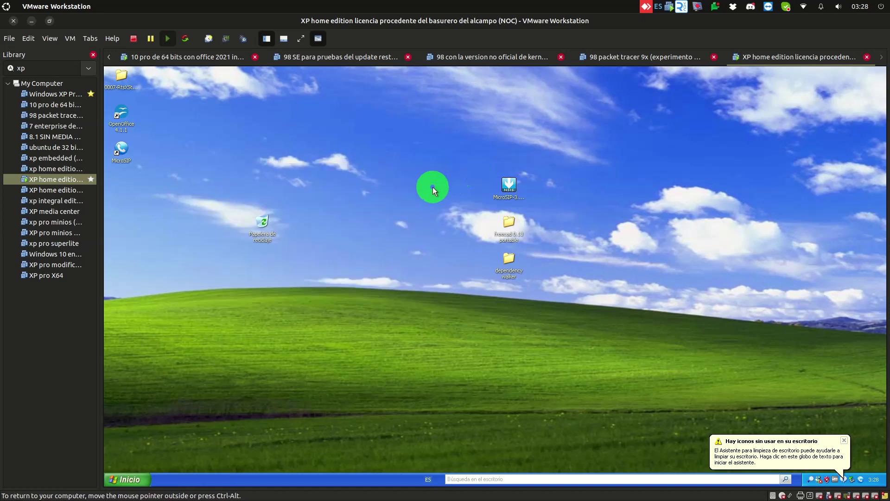
pyautogui.press('super+r')
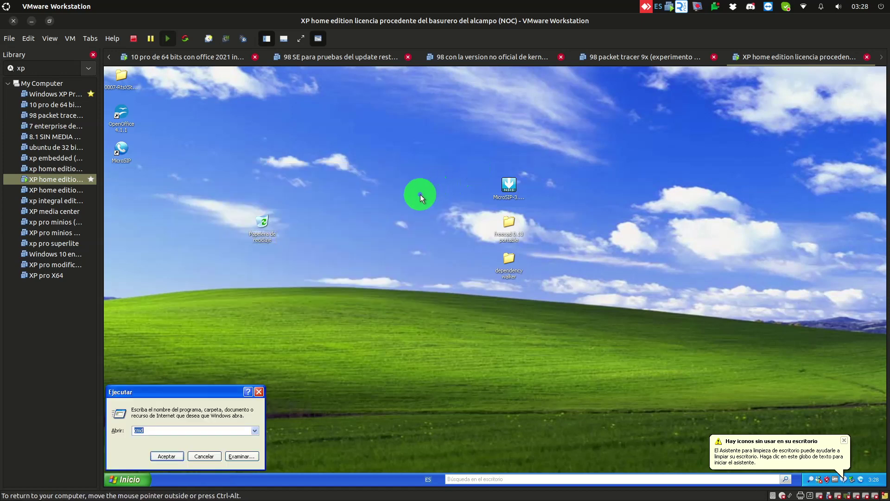
pyautogui.write('sfc')
pyautogui.press('Return')
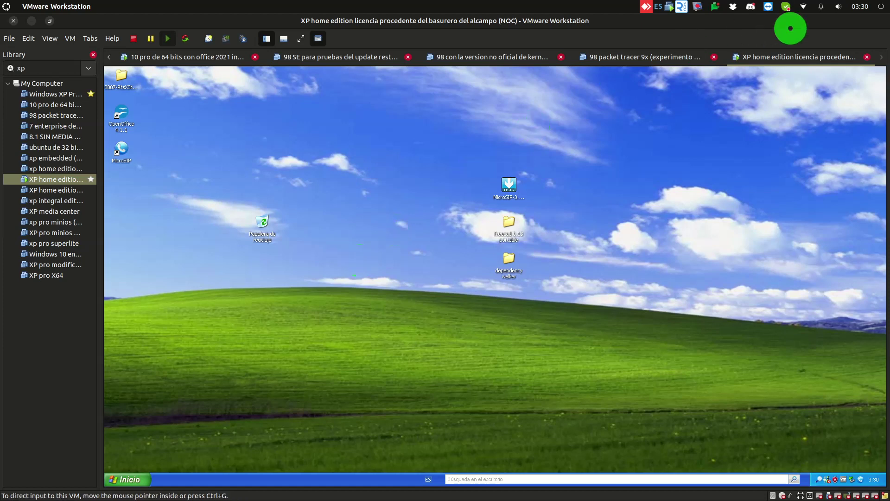
# Turn on Do Not Disturb (No molestar) for the host system's notifications
pyautogui.click(825, 9)
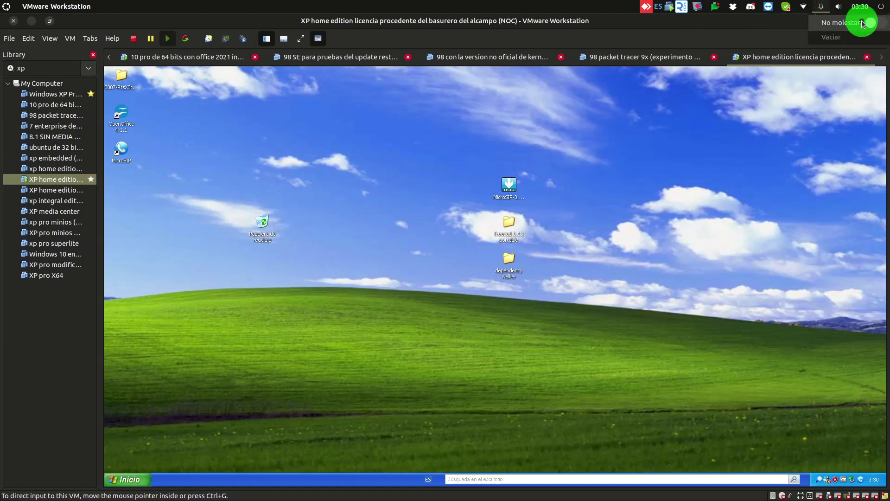
pyautogui.click(872, 22)
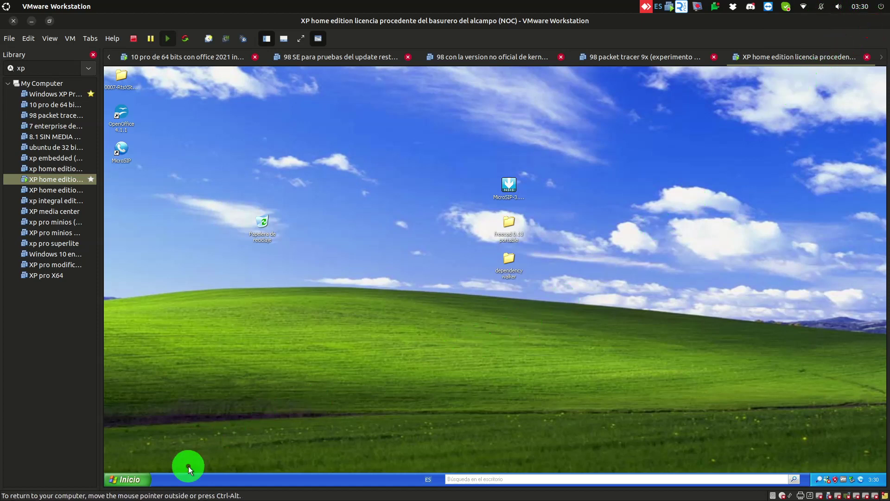
# Examine the XP guest's running processes in Task Manager, sorted by image name, and close it
pyautogui.rightClick(192, 481)
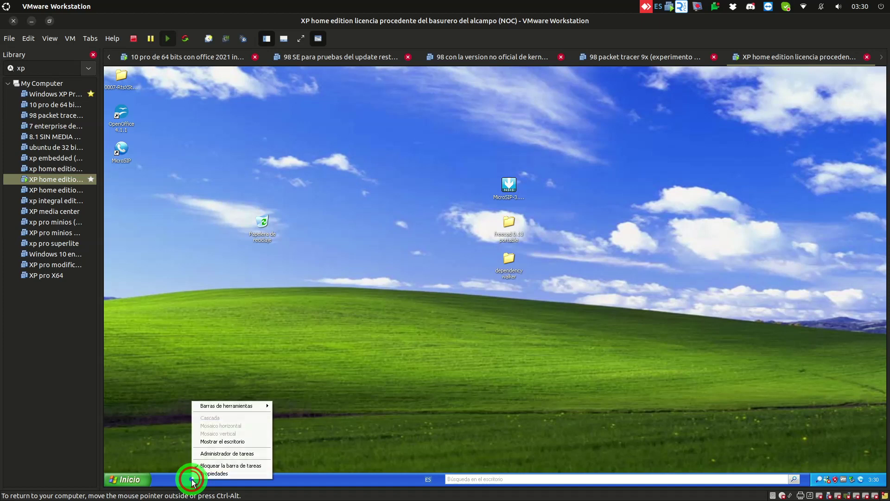
pyautogui.click(224, 455)
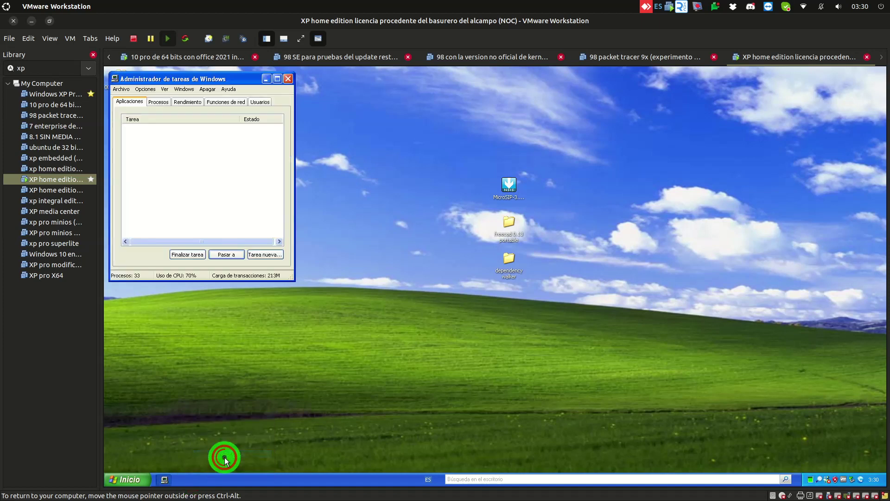
pyautogui.click(163, 102)
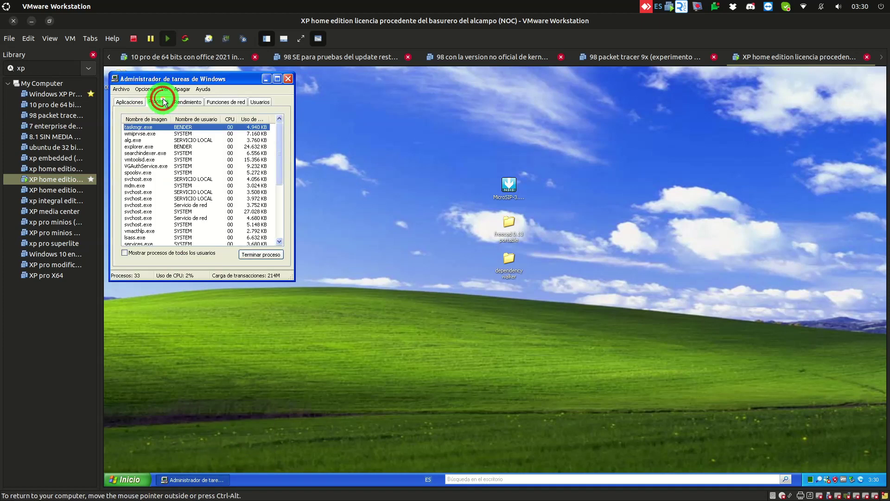
pyautogui.click(146, 120)
pyautogui.scroll(-3, 163, 163)
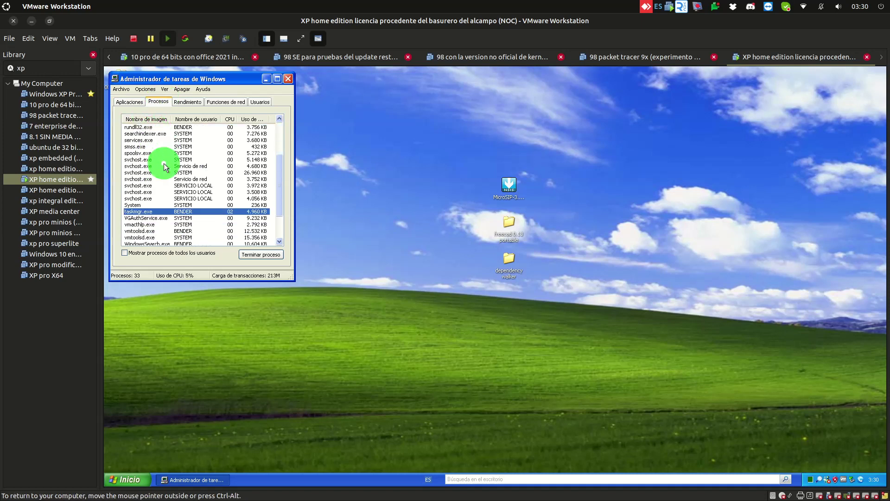
pyautogui.scroll(-1, 164, 163)
pyautogui.scroll(2, 163, 163)
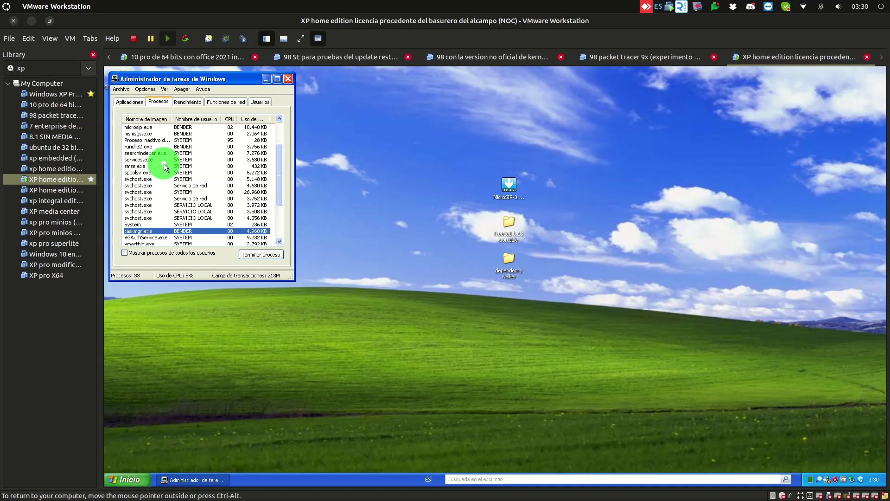
pyautogui.scroll(-2, 164, 163)
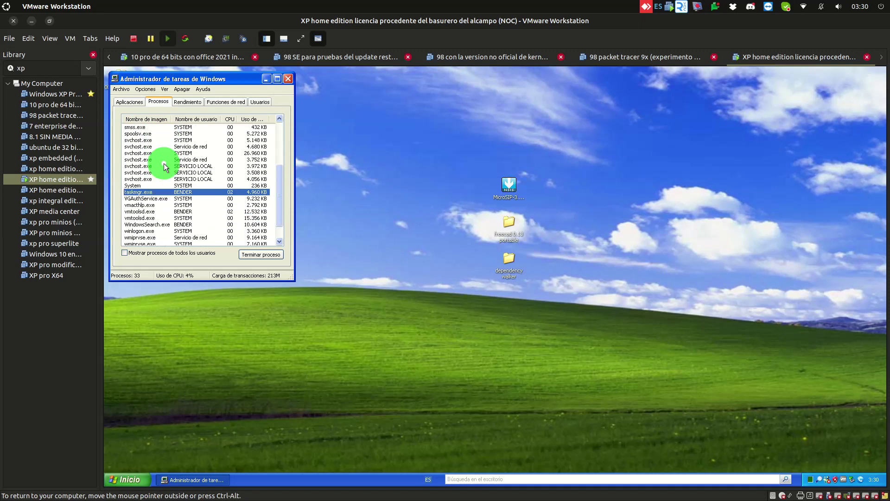
pyautogui.scroll(4, 163, 163)
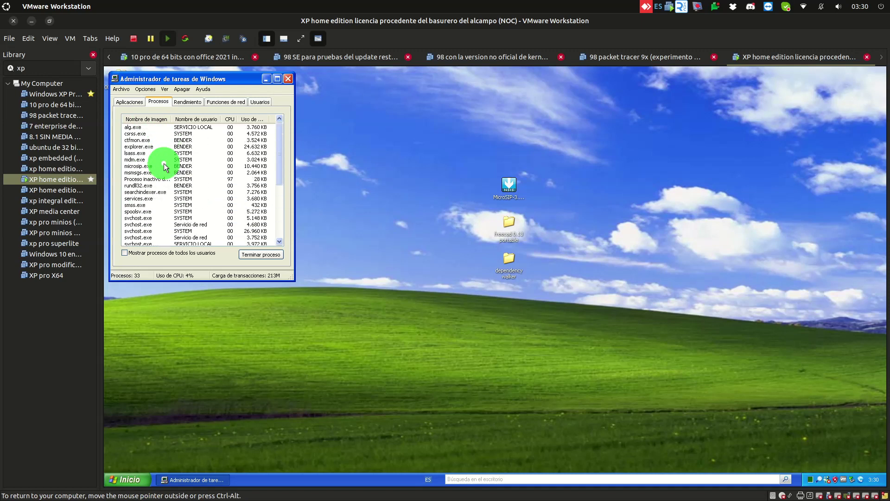
pyautogui.click(288, 79)
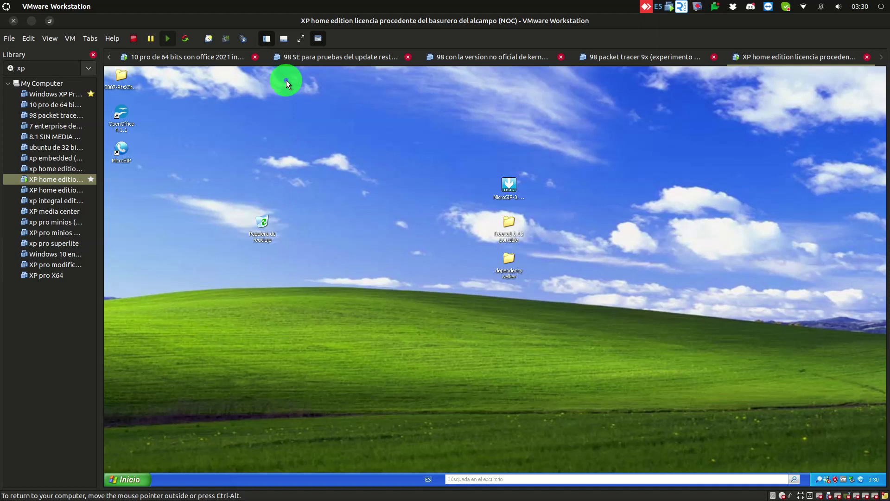
# Open a command prompt, start a system file check with sfc /scannow, and bring the Windows File Protection dialog to the front
pyautogui.press('super+r')
pyautogui.press('BackSpace')
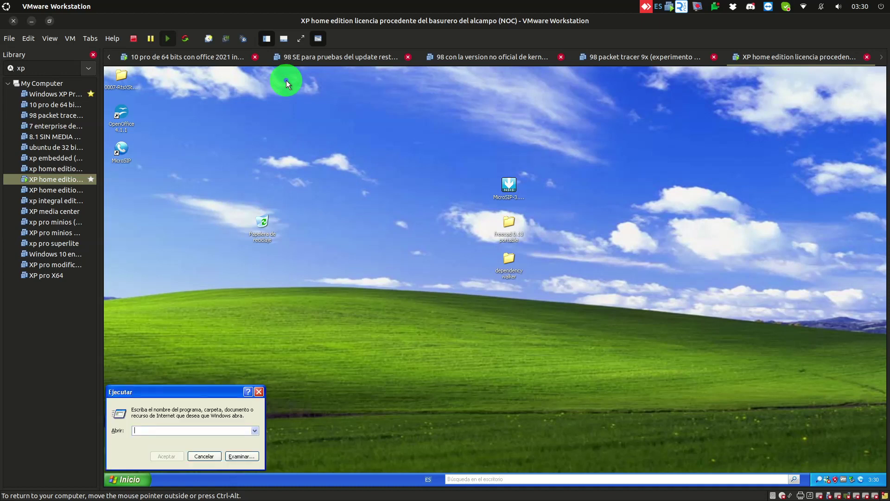
pyautogui.write('cmd')
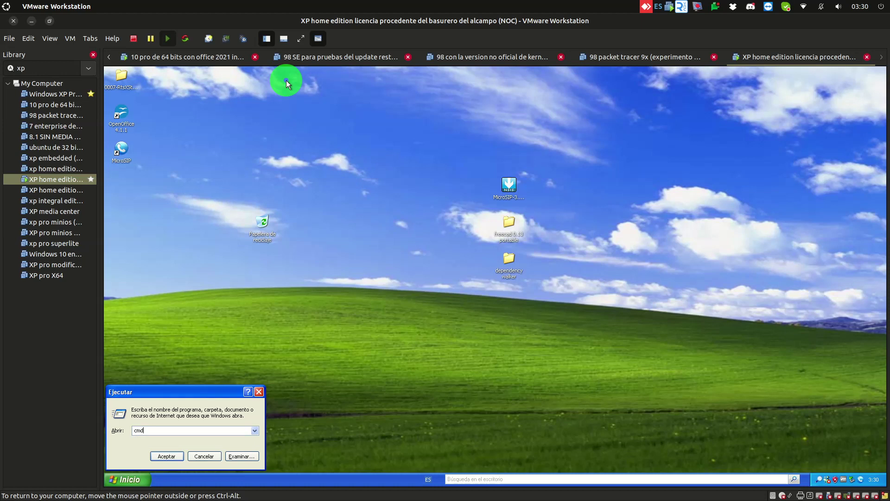
pyautogui.press('Return')
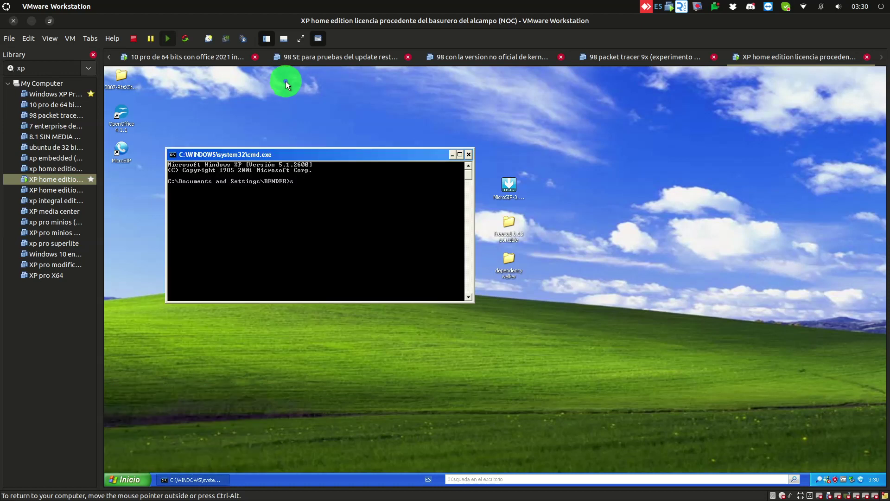
pyautogui.write('sfc /scannow')
pyautogui.press('Return')
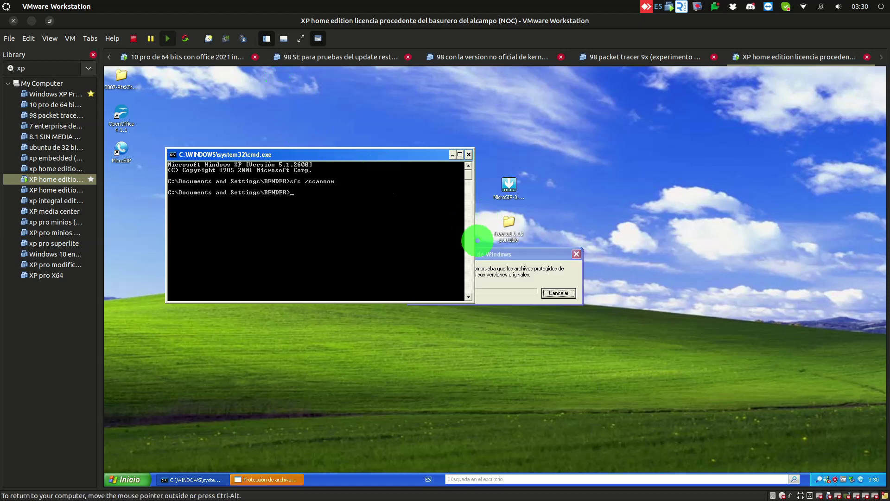
pyautogui.click(504, 274)
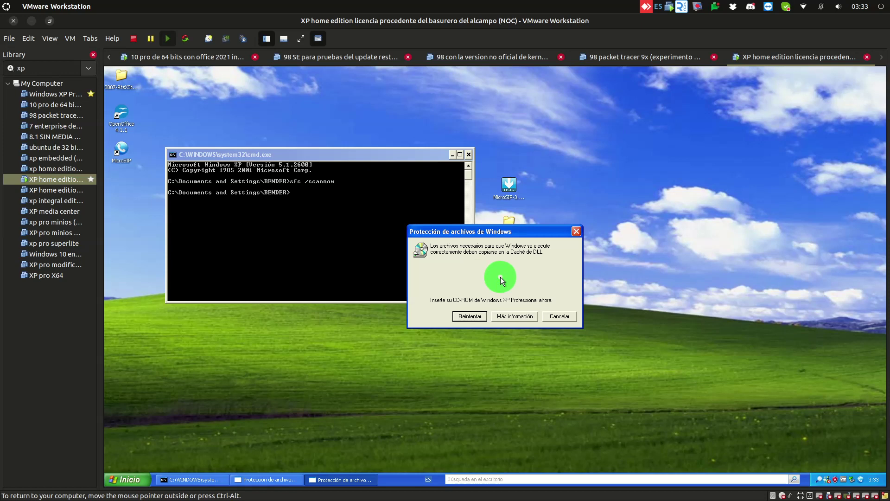
pyautogui.hotkey('ctrl', 'alt')
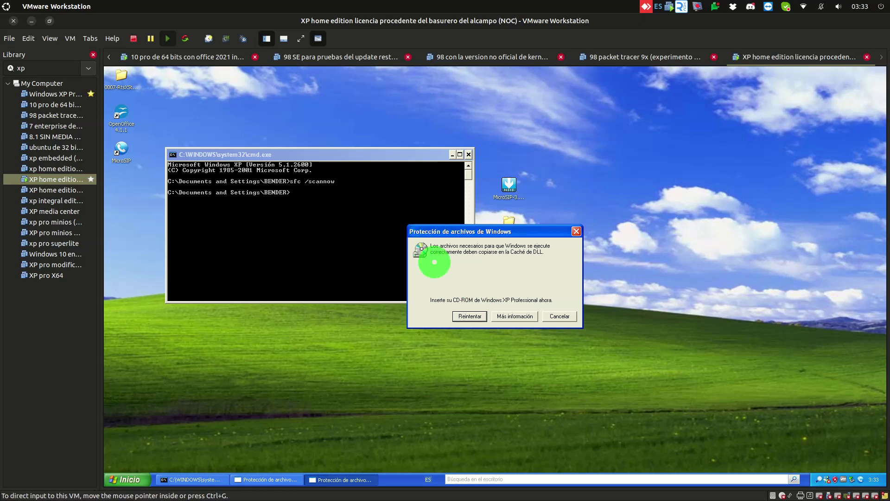
pyautogui.click(477, 289)
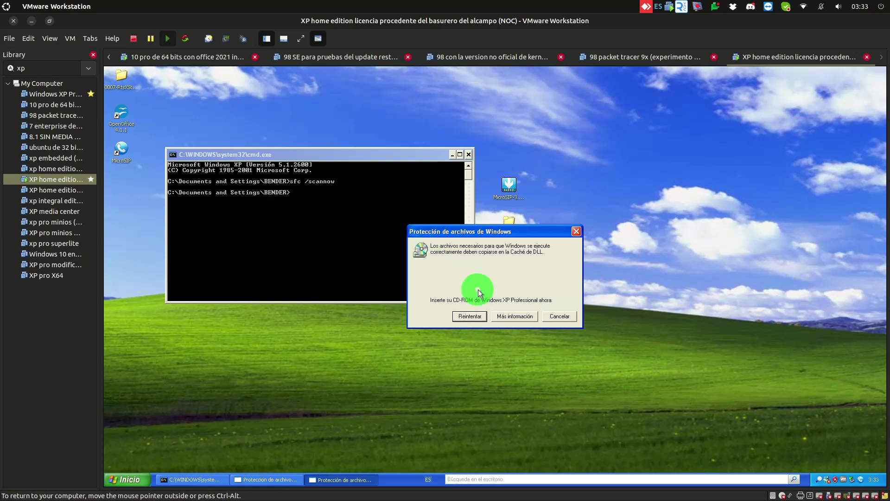
pyautogui.hotkey('ctrl', 'alt')
pyautogui.click(563, 255)
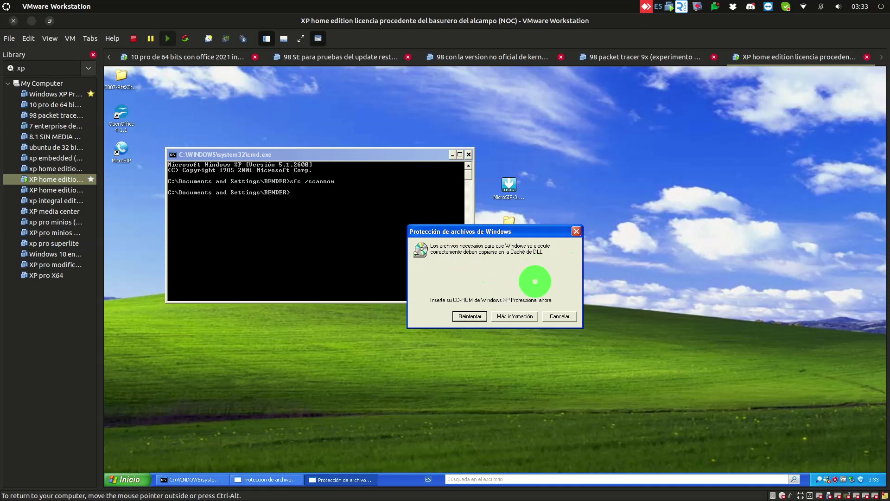
# Skip the file that requires the Windows XP CD, confirm skipping it, and cancel the running system file check
pyautogui.click(560, 316)
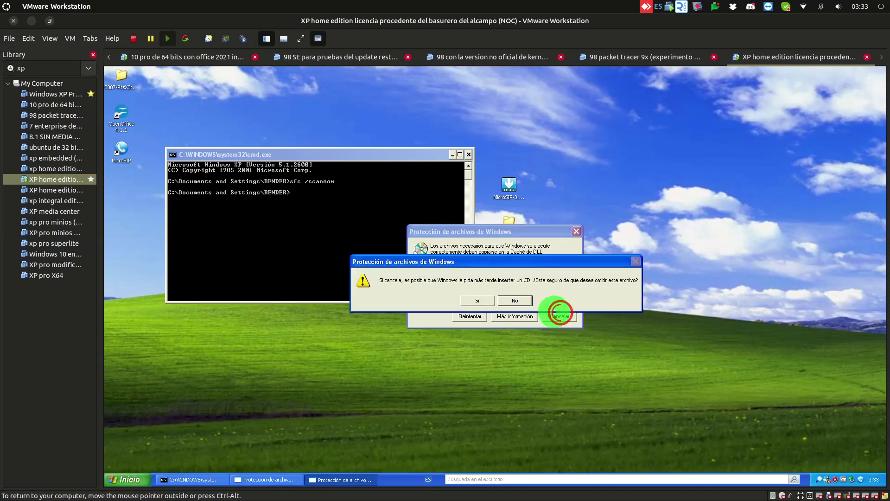
pyautogui.click(477, 301)
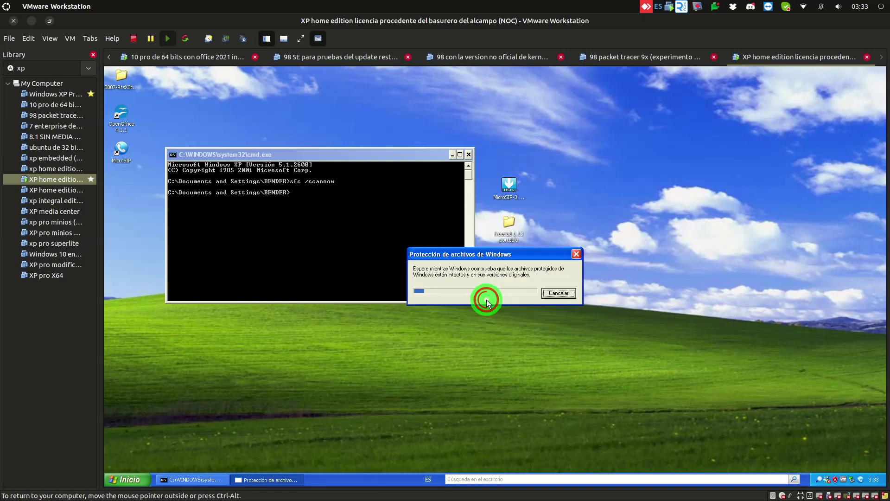
pyautogui.click(549, 294)
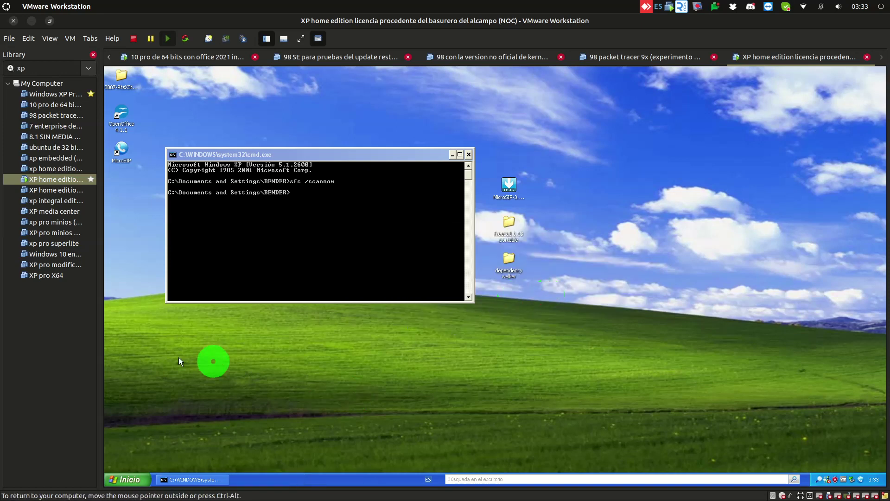
# Shut down the Windows XP guest from within its own system
pyautogui.click(133, 484)
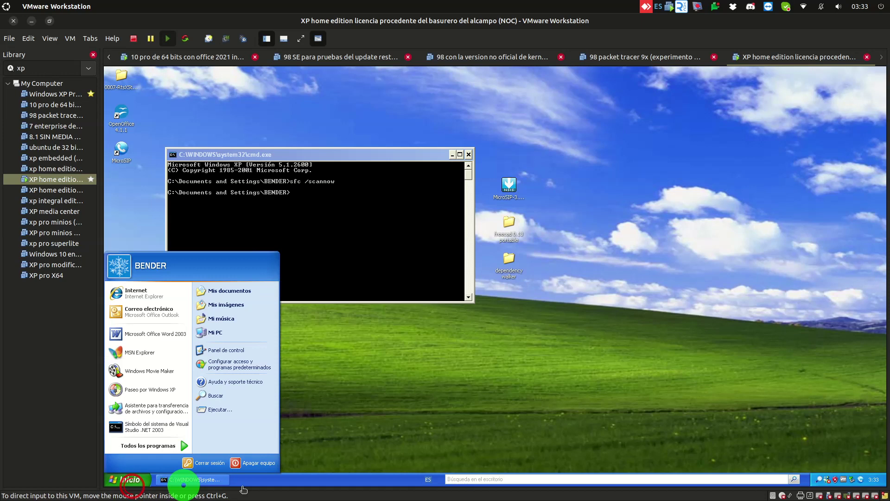
pyautogui.click(253, 463)
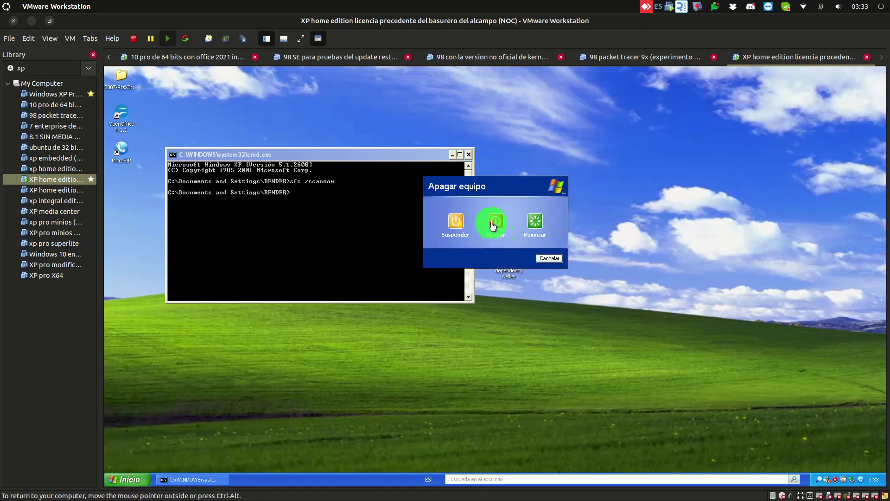
pyautogui.click(493, 226)
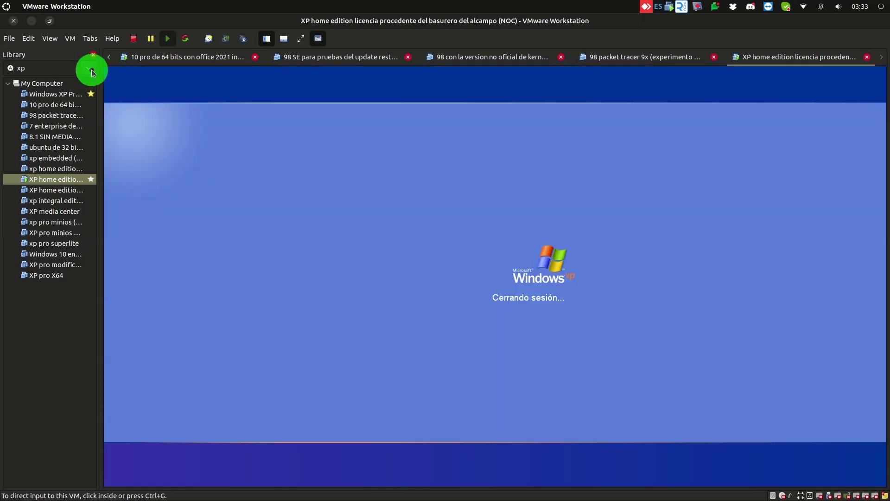
# Clear the xp filter from the virtual machine library and switch to the "10 pro de 64 bits con office 2021 insider" machine
pyautogui.click(91, 69)
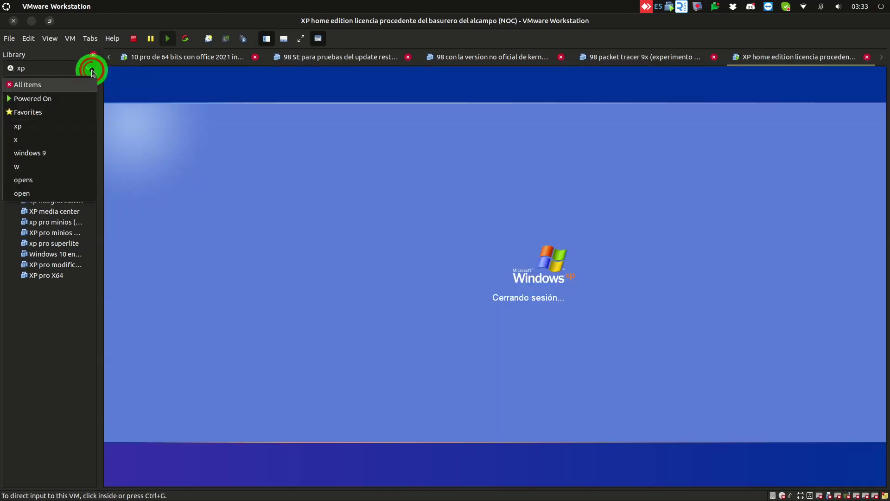
pyautogui.click(73, 90)
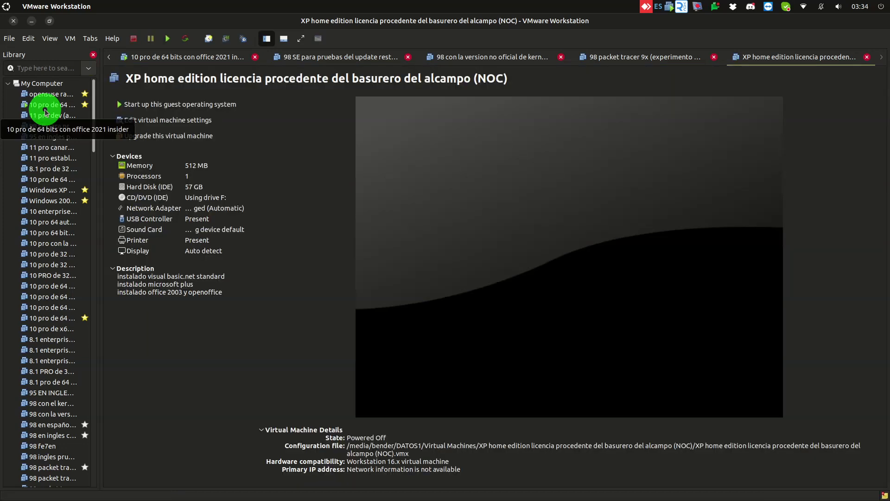
pyautogui.click(45, 108)
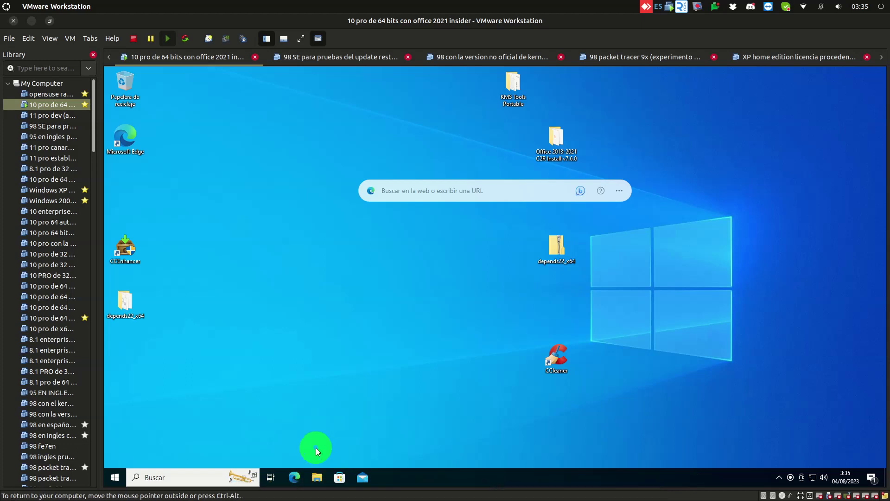
# Browse to the C:\Windows\WinSxS folder in the Windows 10 guest's File Explorer, examine its contents, and close the window
pyautogui.click(315, 478)
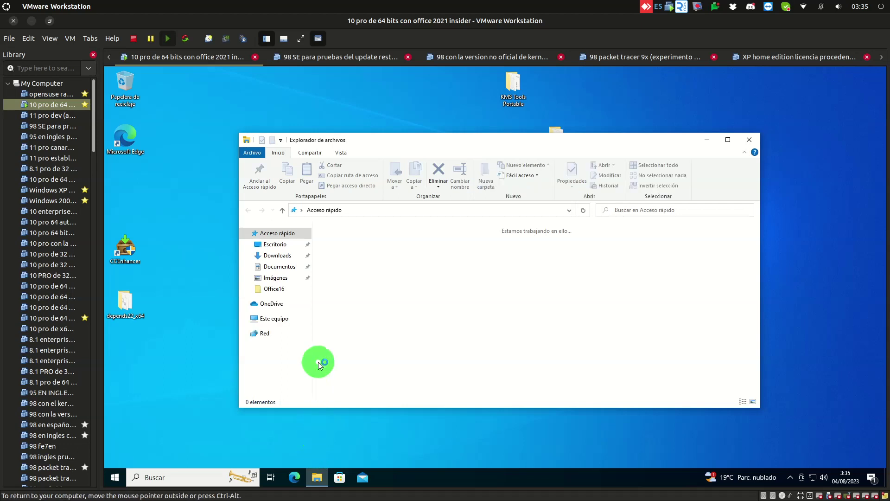
pyautogui.click(290, 323)
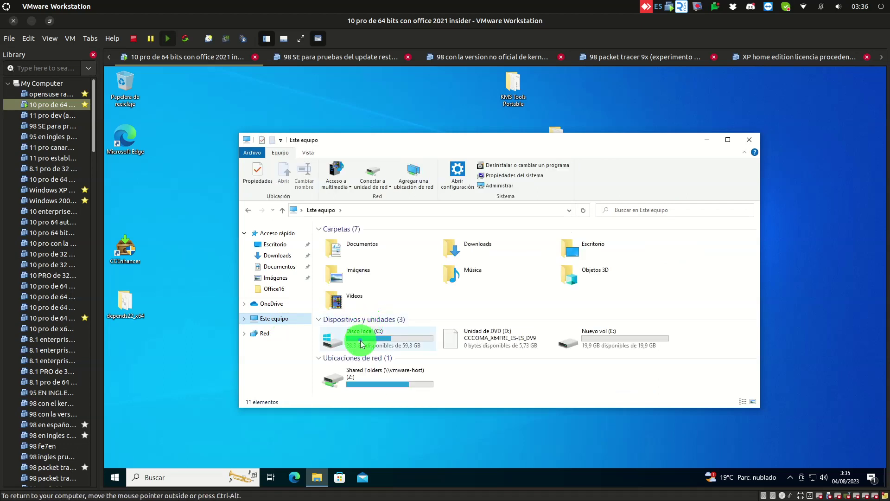
pyautogui.click(361, 342)
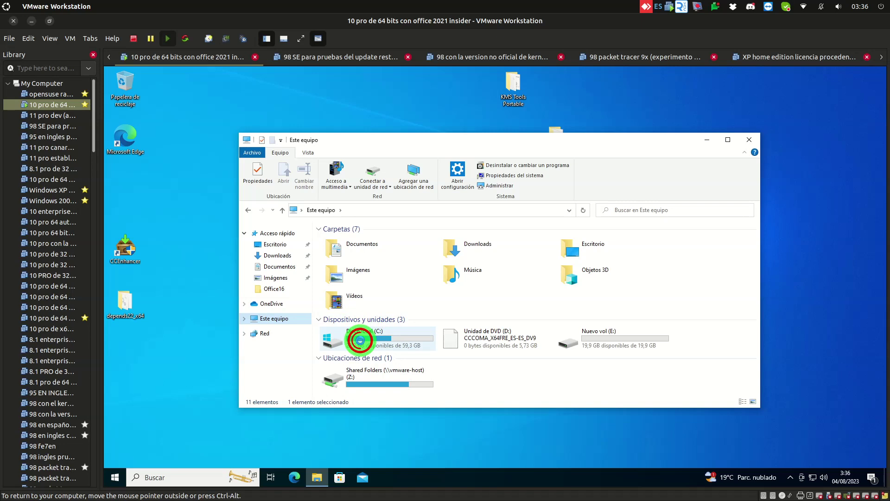
pyautogui.doubleClick(360, 341)
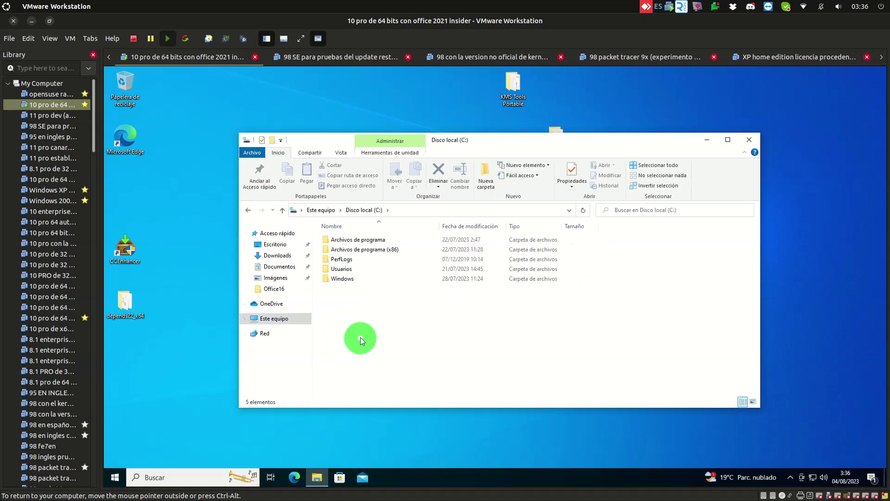
pyautogui.doubleClick(350, 282)
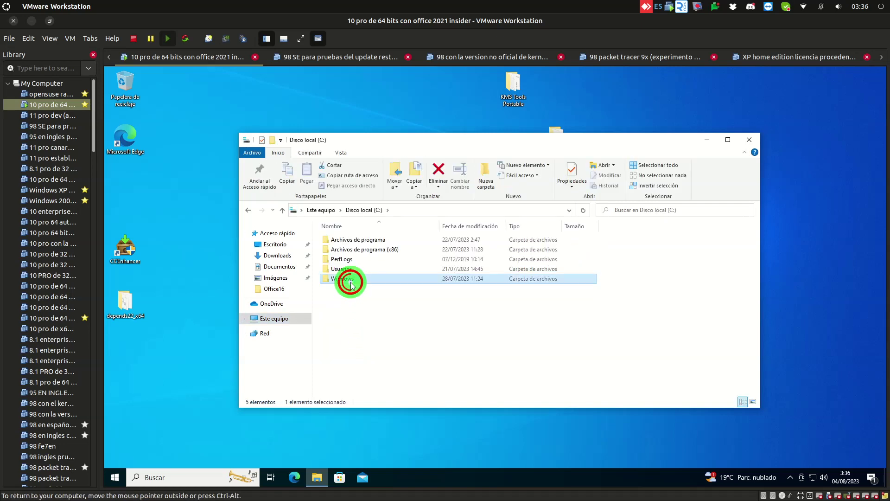
pyautogui.scroll(-15, 351, 284)
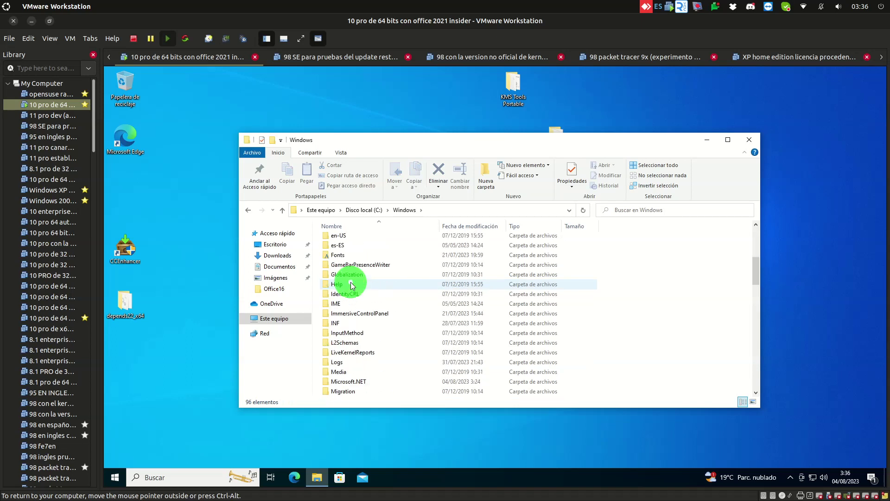
pyautogui.scroll(-4, 351, 284)
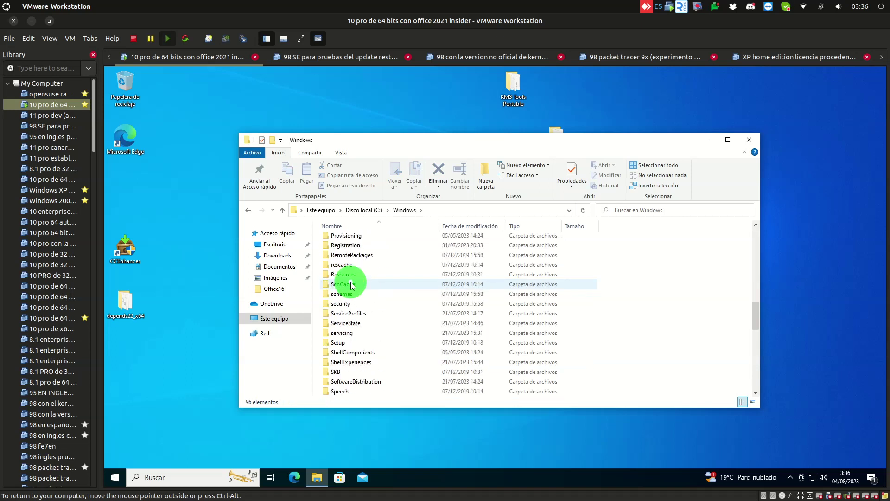
pyautogui.scroll(-6, 351, 284)
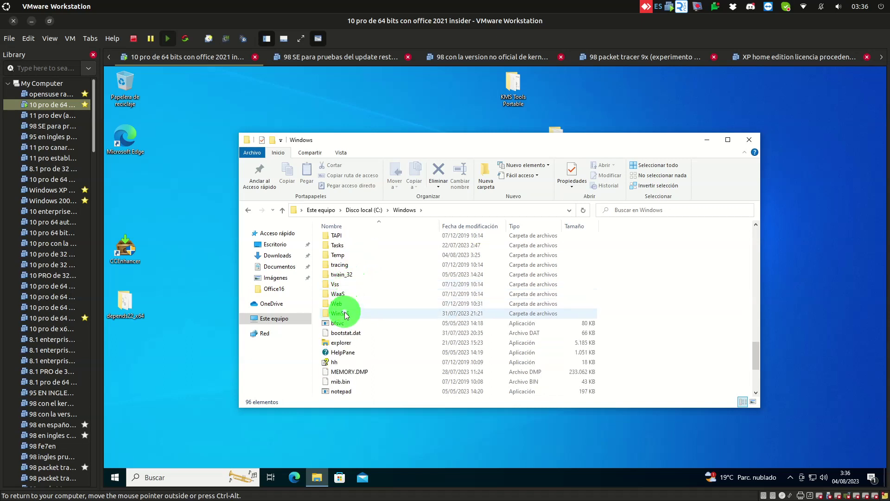
pyautogui.doubleClick(345, 313)
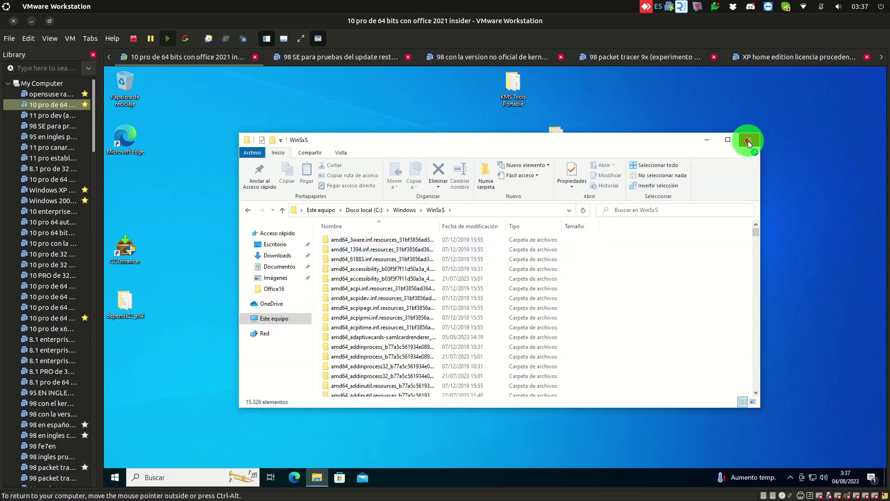
pyautogui.hotkey('ctrl', 'alt')
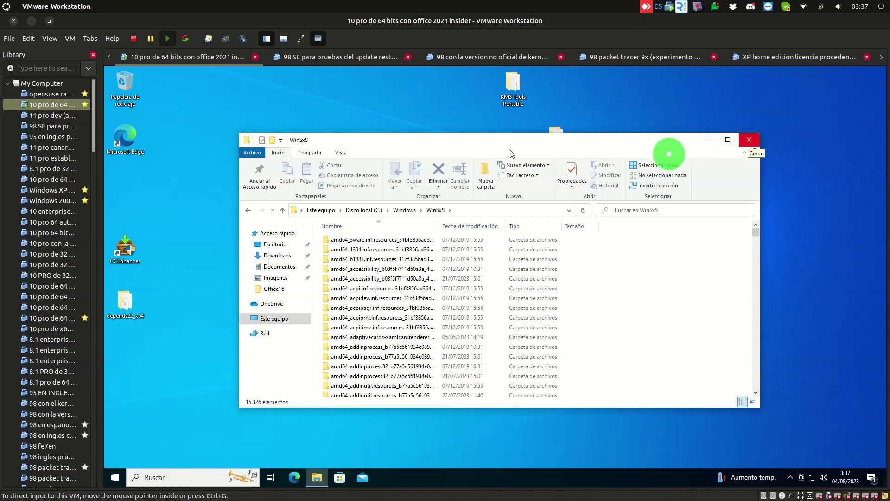
pyautogui.click(669, 154)
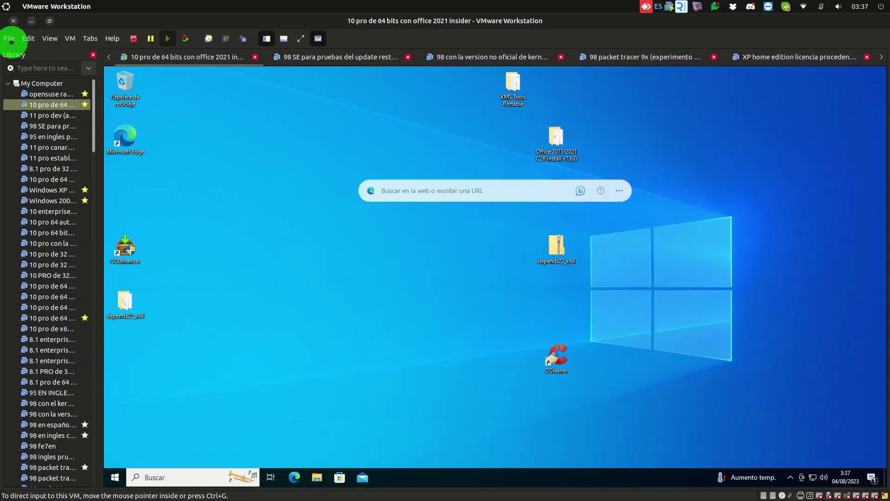
# Check which virtual machines are powered on by filtering the library, and show all items again
pyautogui.click(86, 69)
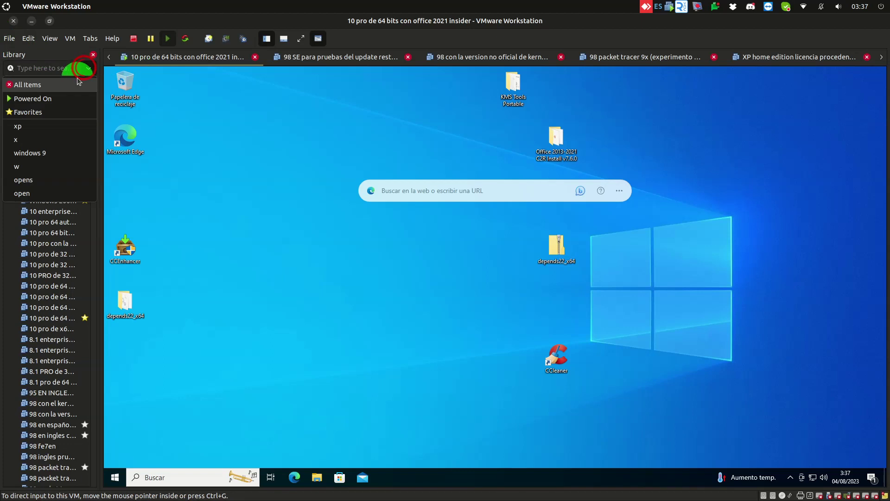
pyautogui.click(70, 96)
pyautogui.click(81, 71)
pyautogui.click(73, 82)
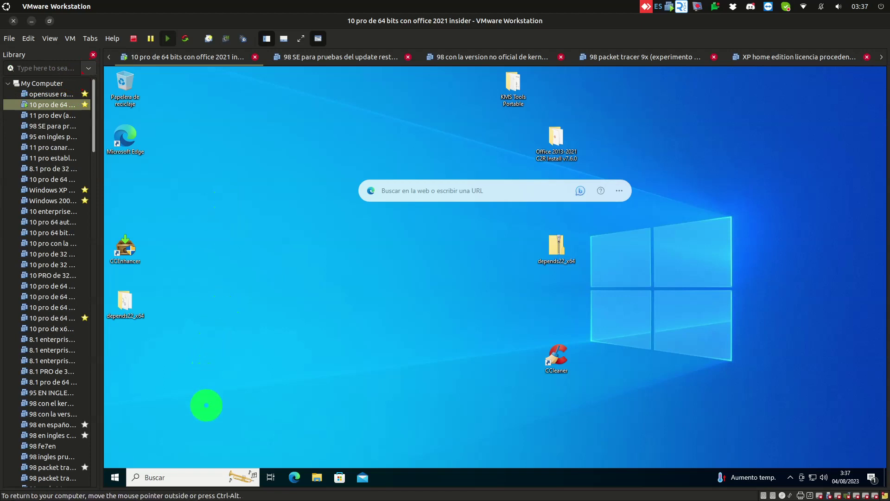
# Search for cmd in the Windows 10 guest and run it as administrator, allowing the User Account Control request
pyautogui.click(212, 476)
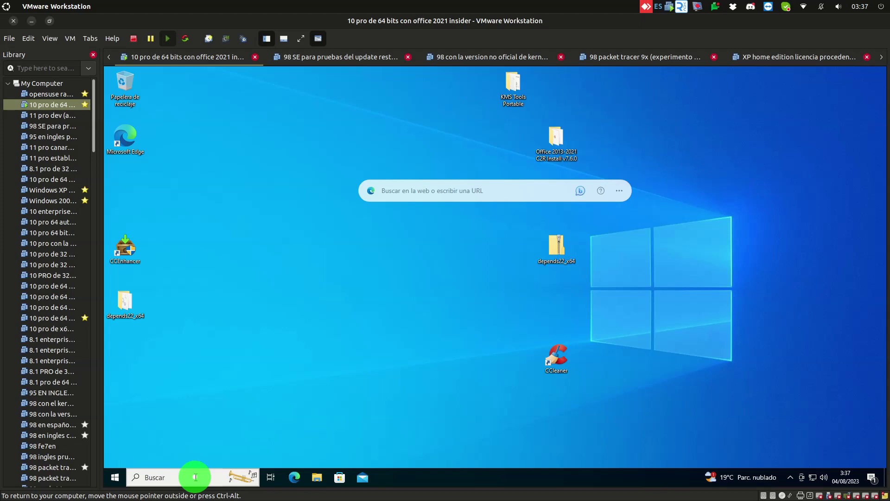
pyautogui.click(196, 477)
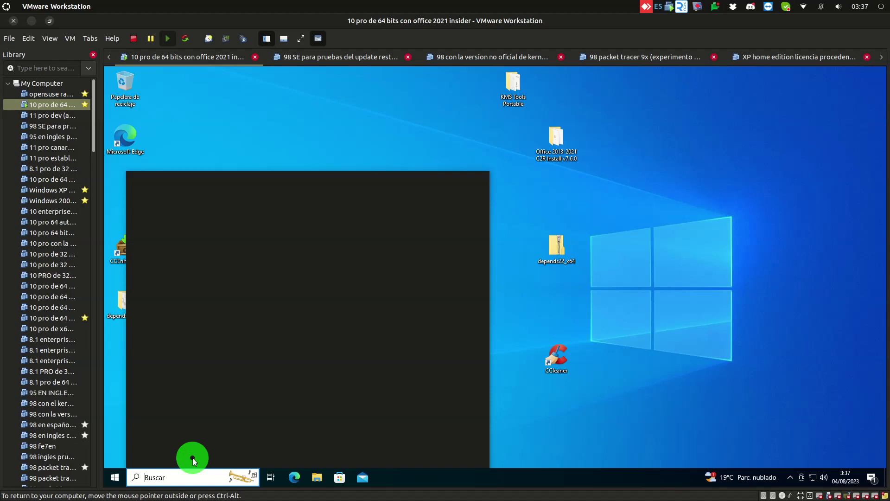
pyautogui.write('cmd')
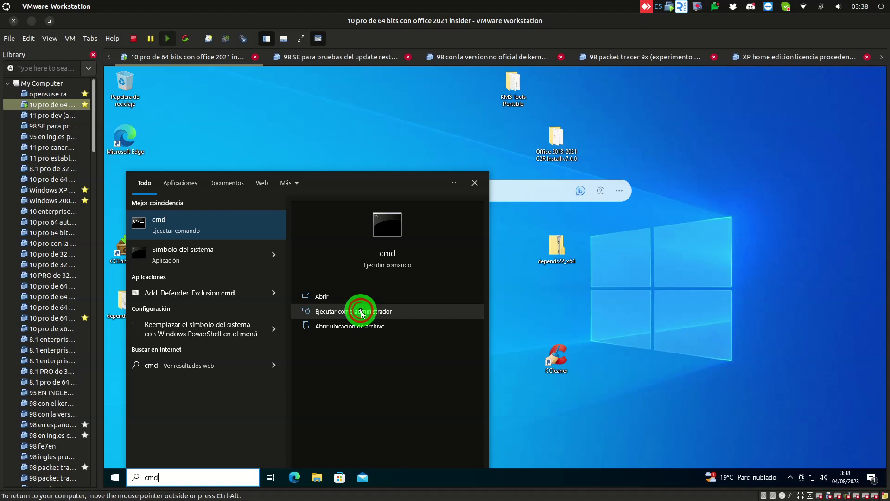
pyautogui.click(362, 312)
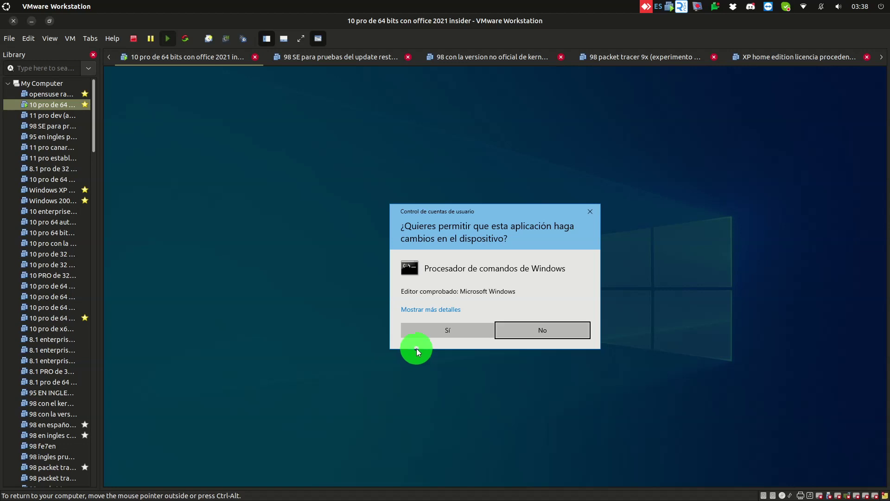
pyautogui.click(436, 329)
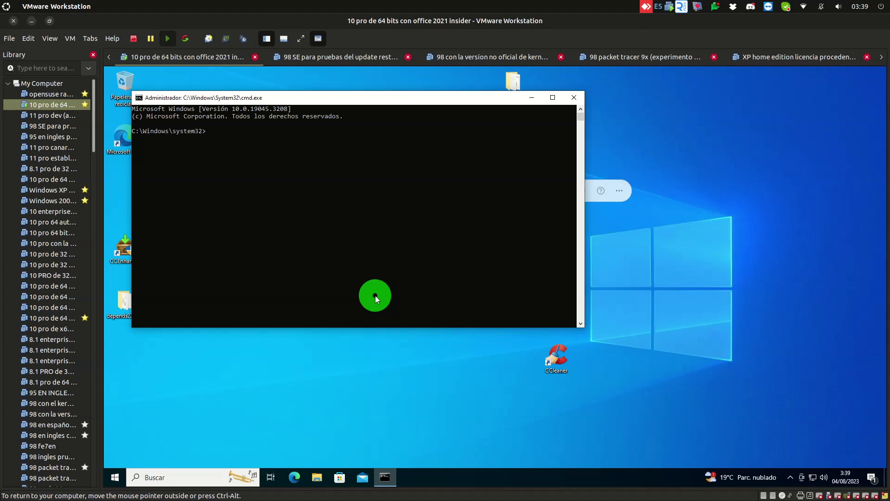
# Scan the Windows component store for corruption with dism /online /cleanup-image /scanhealth
pyautogui.write('d')
pyautogui.press('BackSpace')
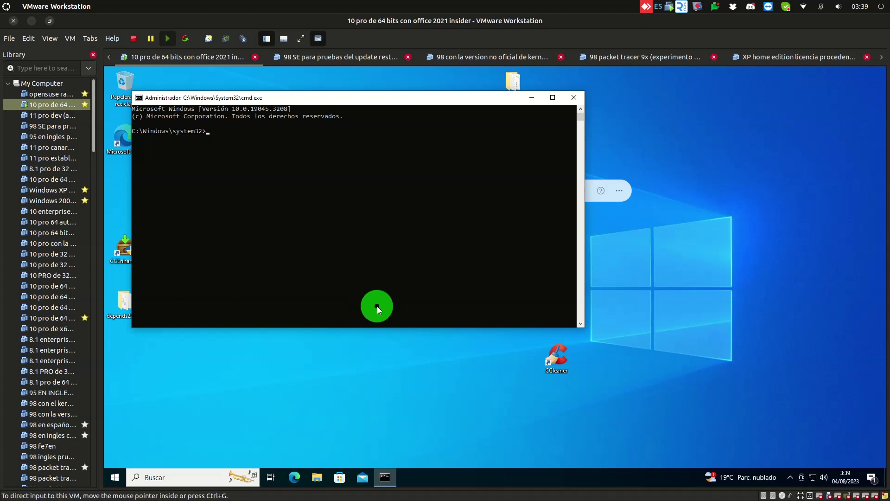
pyautogui.write('di')
pyautogui.write('s')
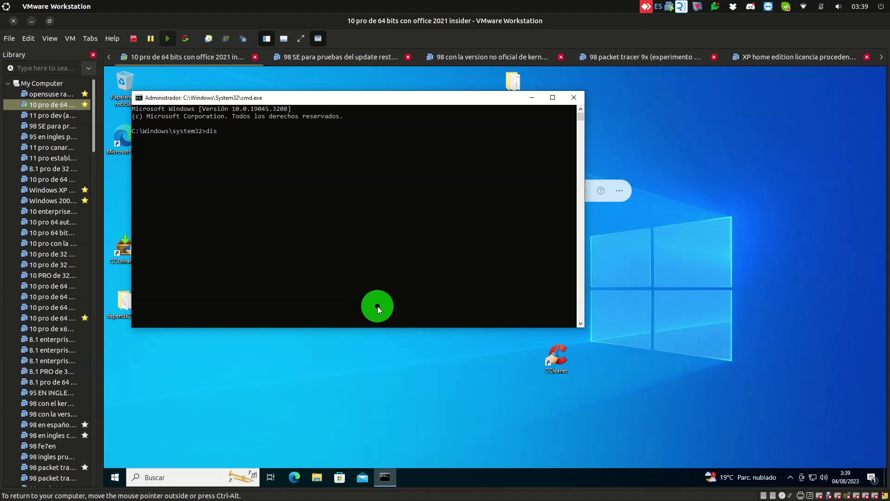
pyautogui.write('m /online /cleanup-image /scanheat')
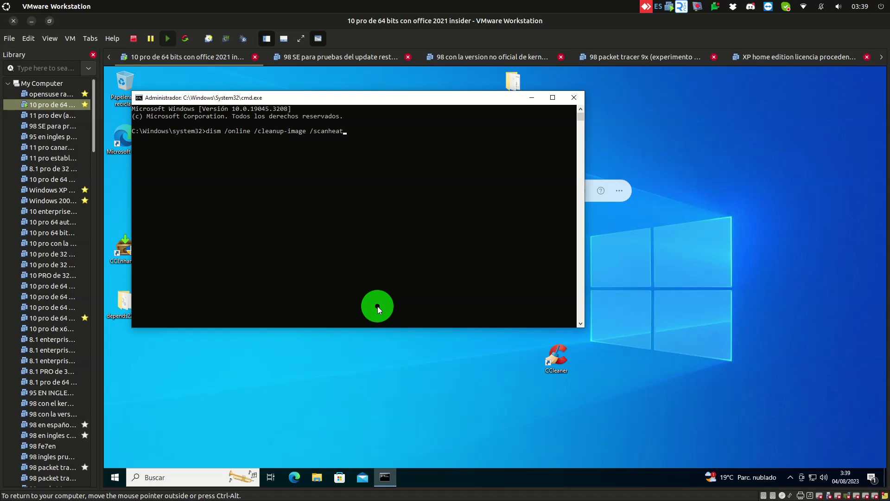
pyautogui.press('BackSpace')
pyautogui.write('lth')
pyautogui.press('Return')
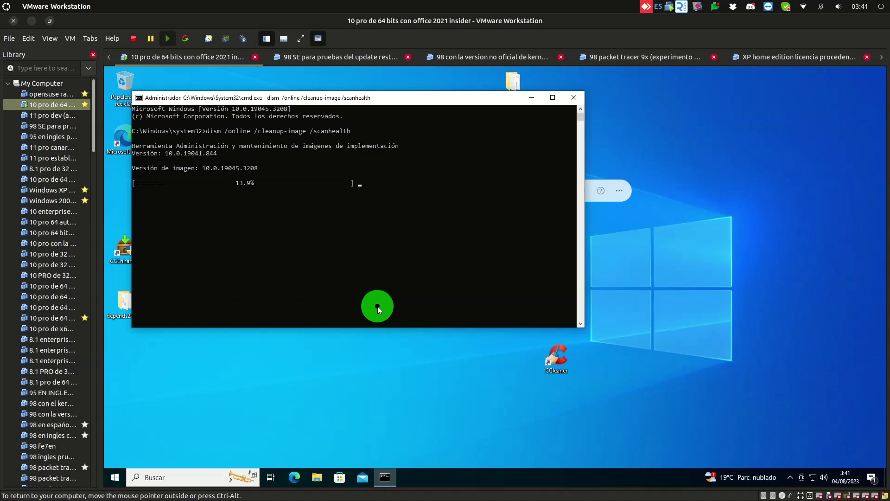
pyautogui.moveTo(538, 498)
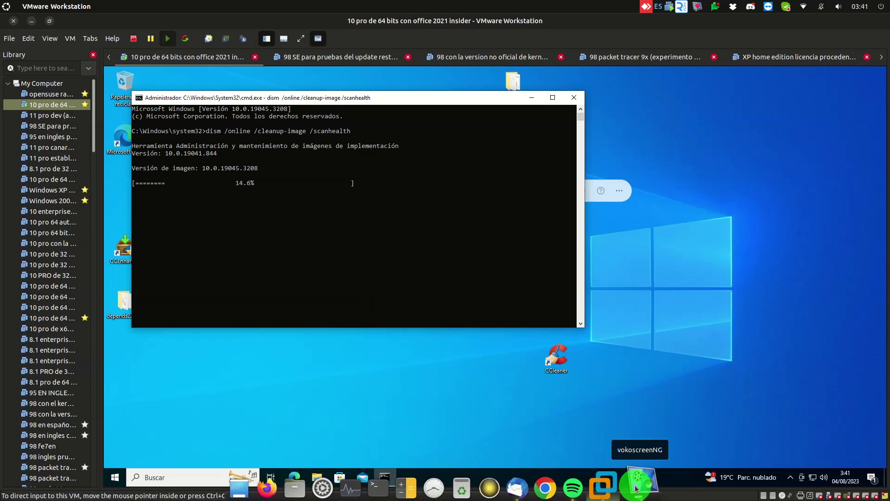
pyautogui.click(640, 487)
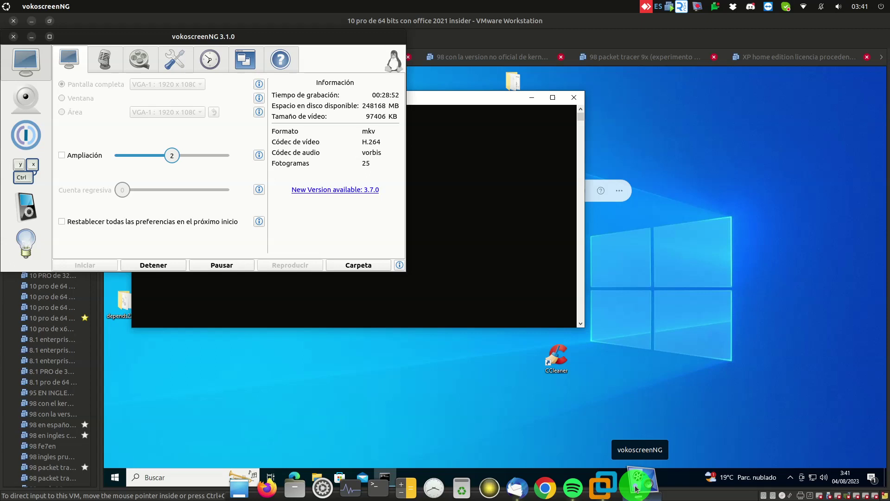
pyautogui.click(636, 488)
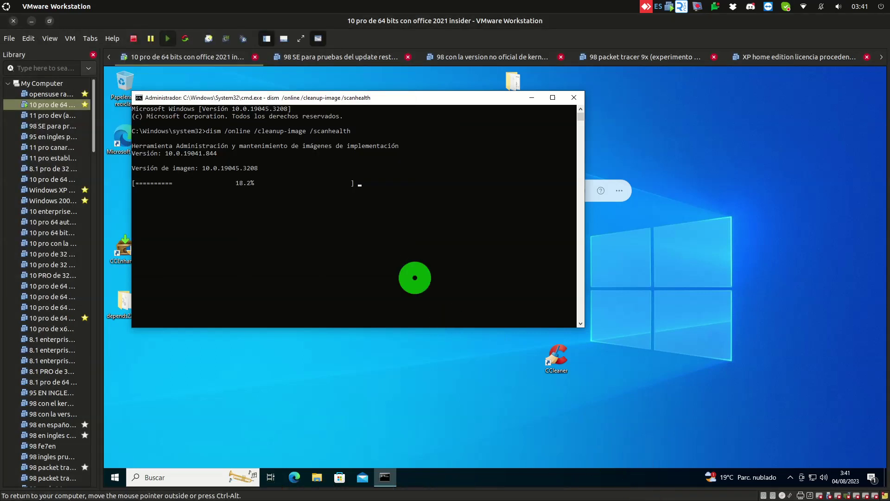